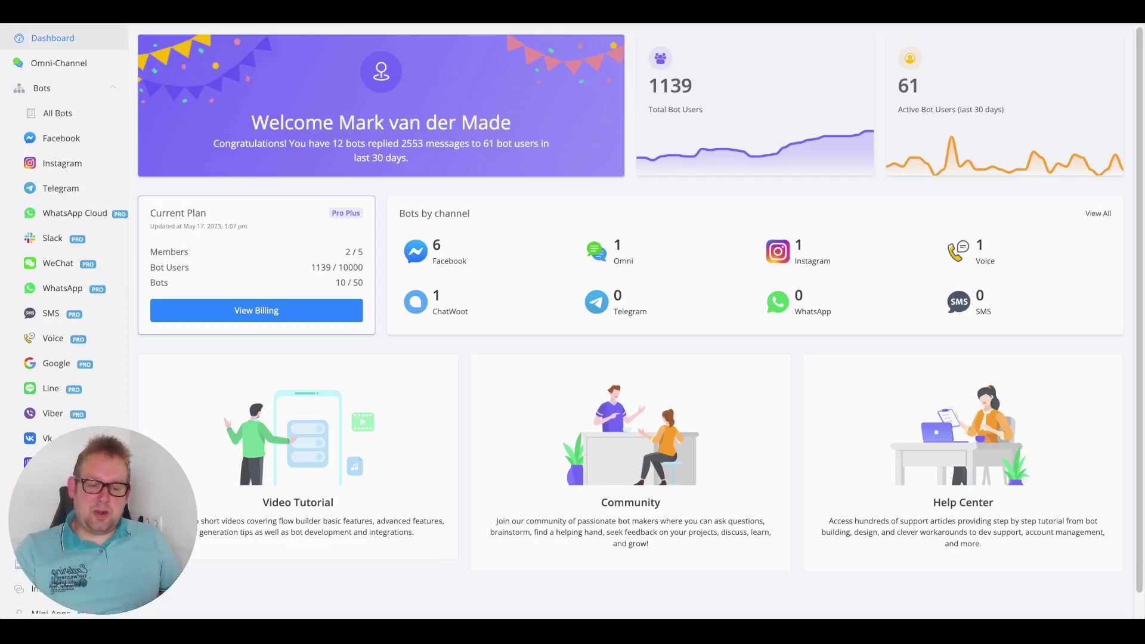
- Open the omnichannel bot's Flow Builder from the Omni-Channel overview
click(67, 64)
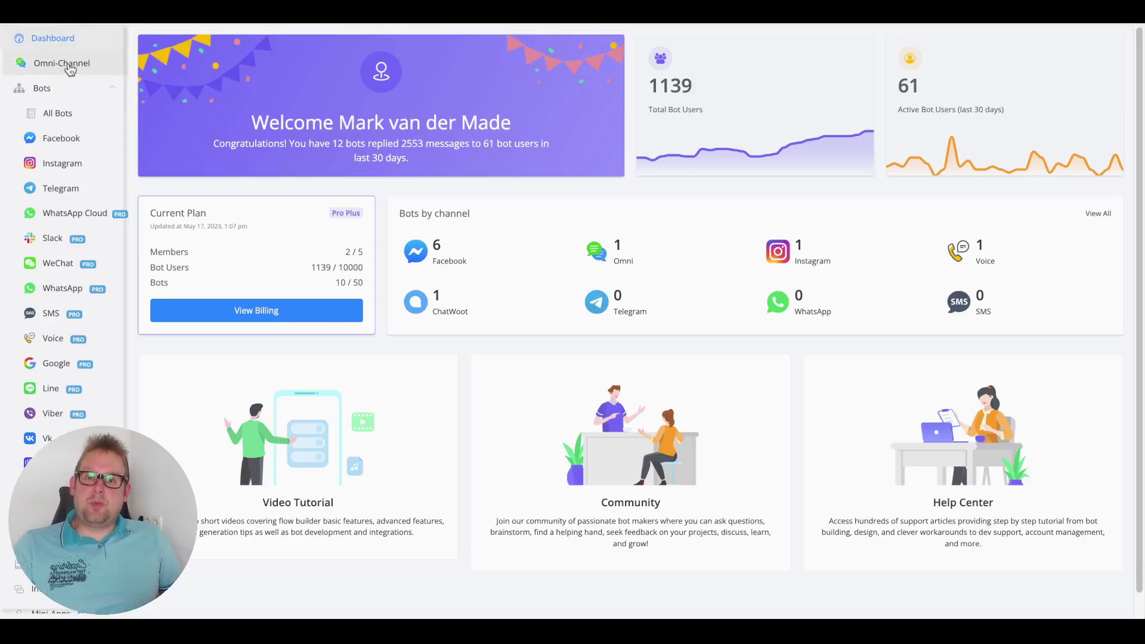
click(215, 127)
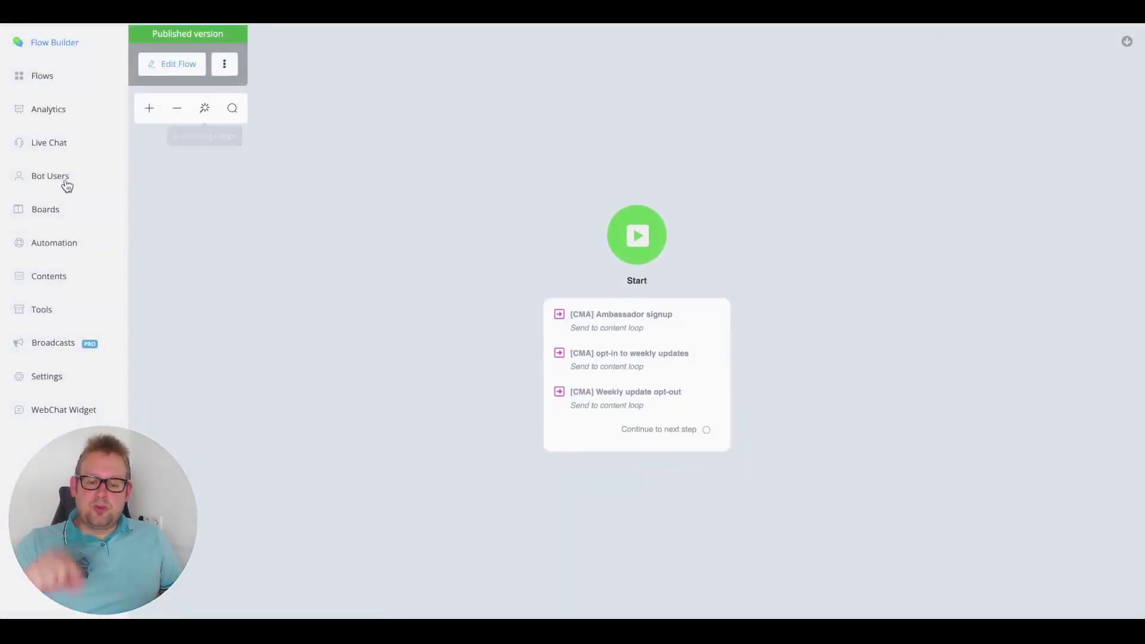
- Go to Automation's Intents list and start a new intent
click(38, 245)
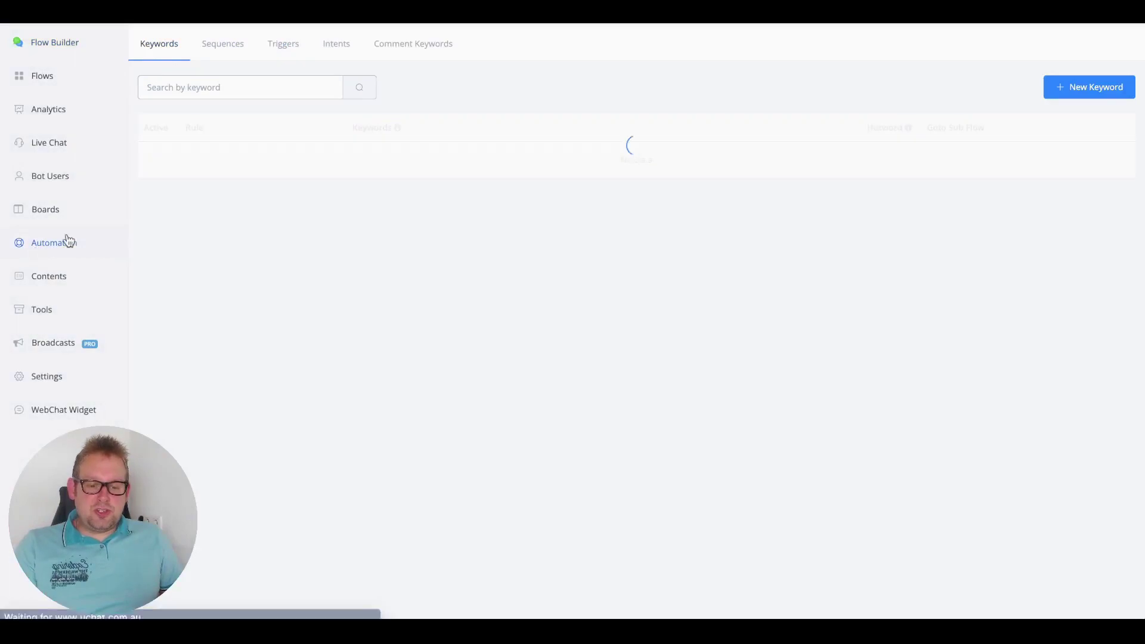
click(337, 48)
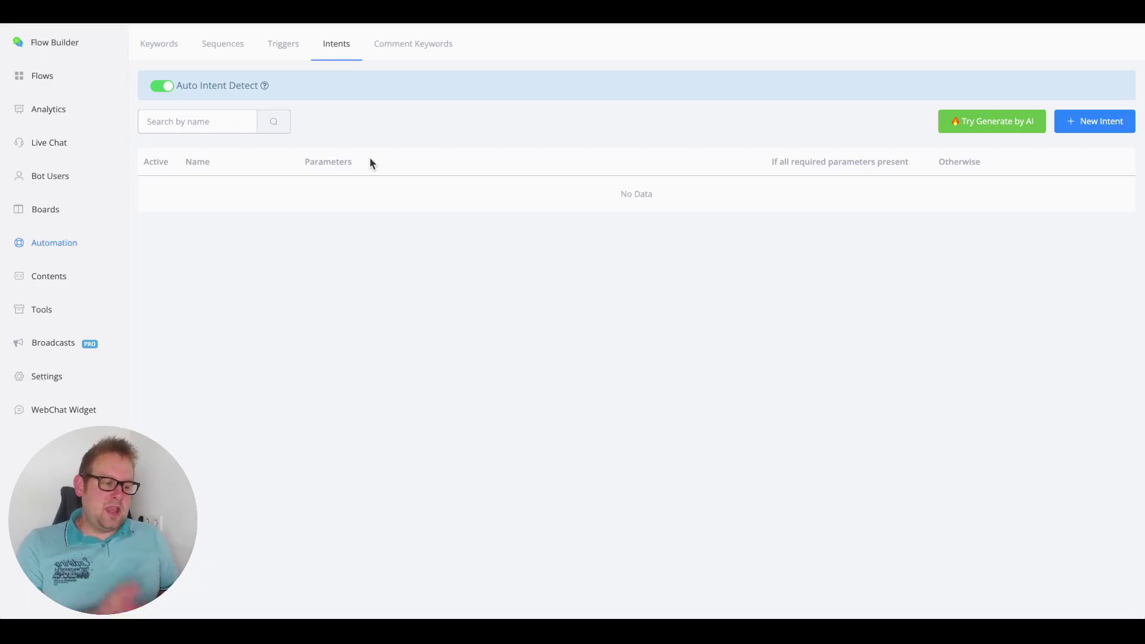
click(1081, 123)
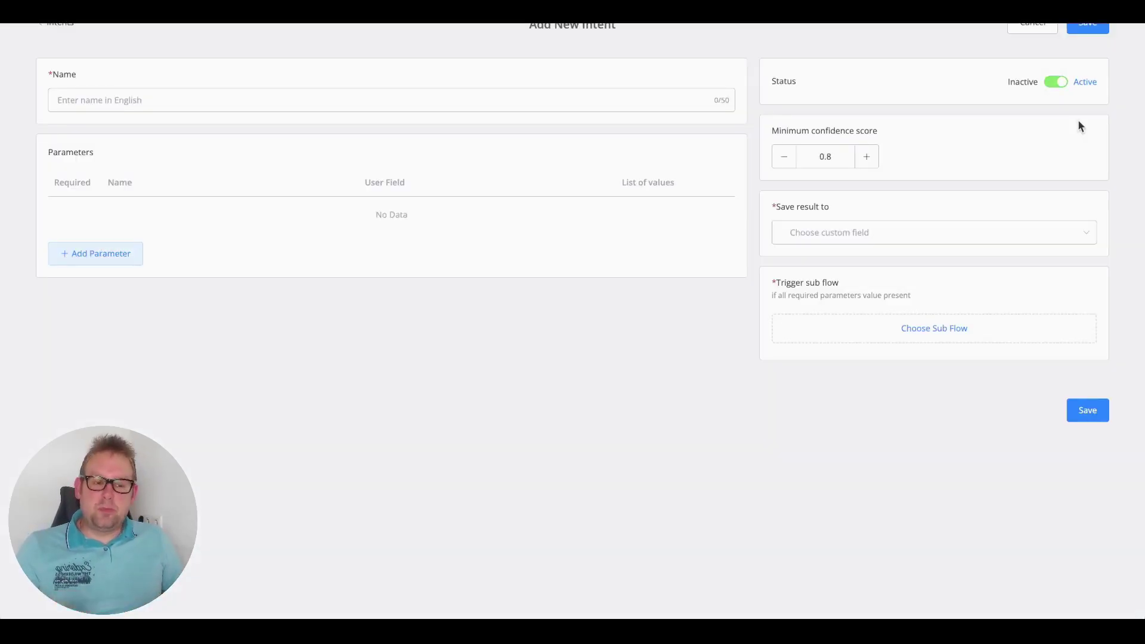
- Name the new intent 'Reservation', correcting the mistyped 'Reservations'
click(207, 101)
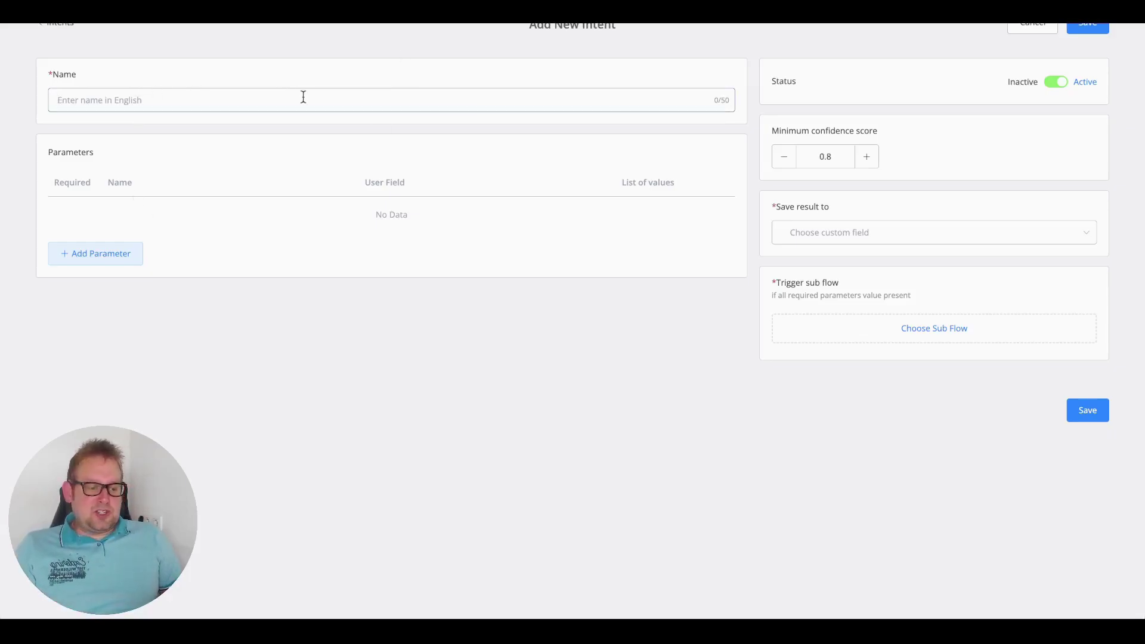
text(Reser)
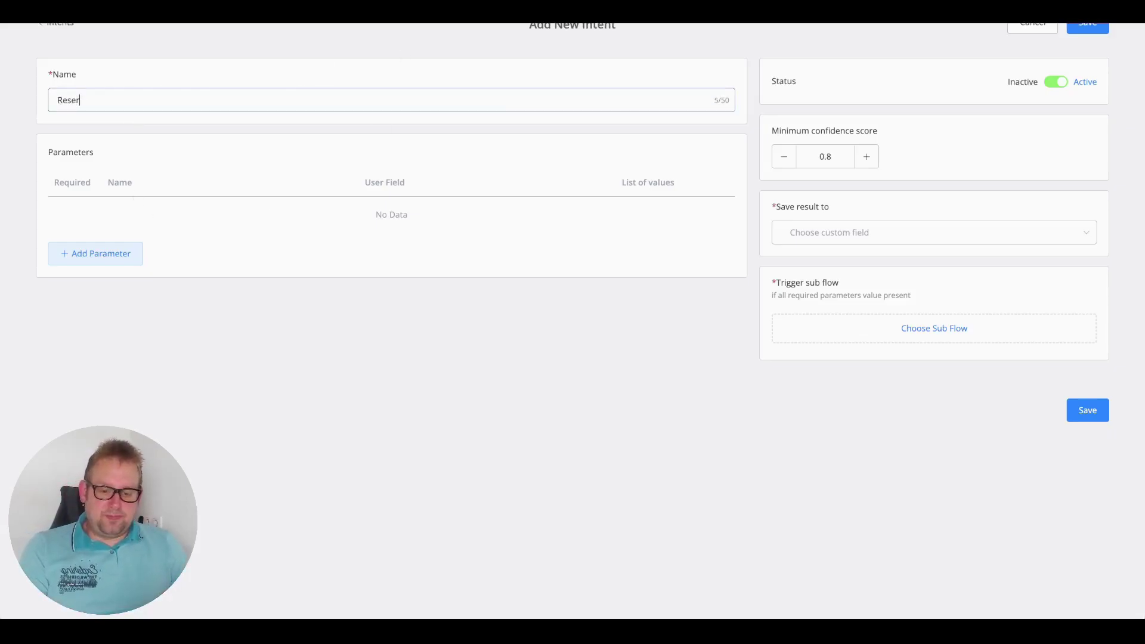
text(vations)
key(BackSpace)
key(BackSpace)
key(BackSpace)
key(BackSpace)
key(BackSpace)
key(BackSpace)
text(ation)
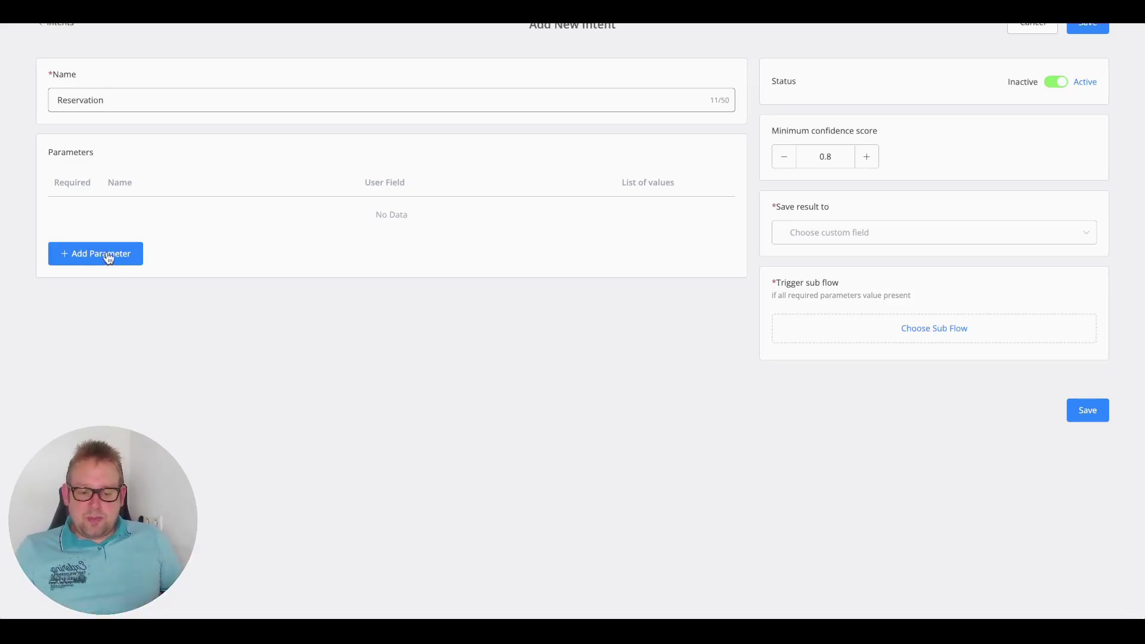
- Add a required parameter named 'Date' to the Reservation intent
click(99, 257)
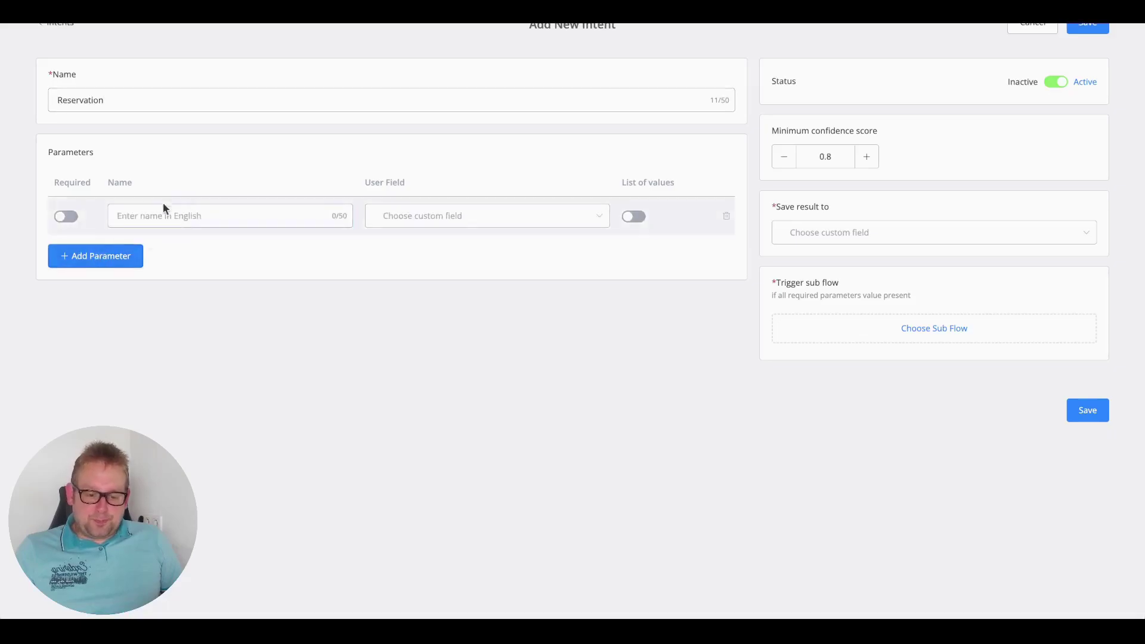
click(76, 220)
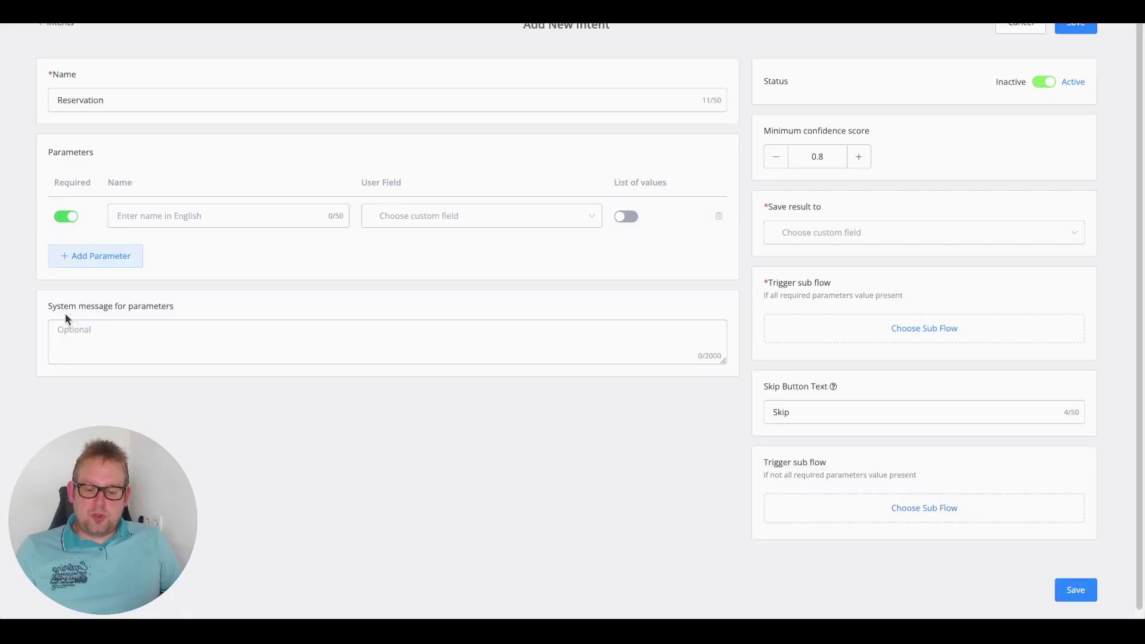
drag(49, 306, 198, 309)
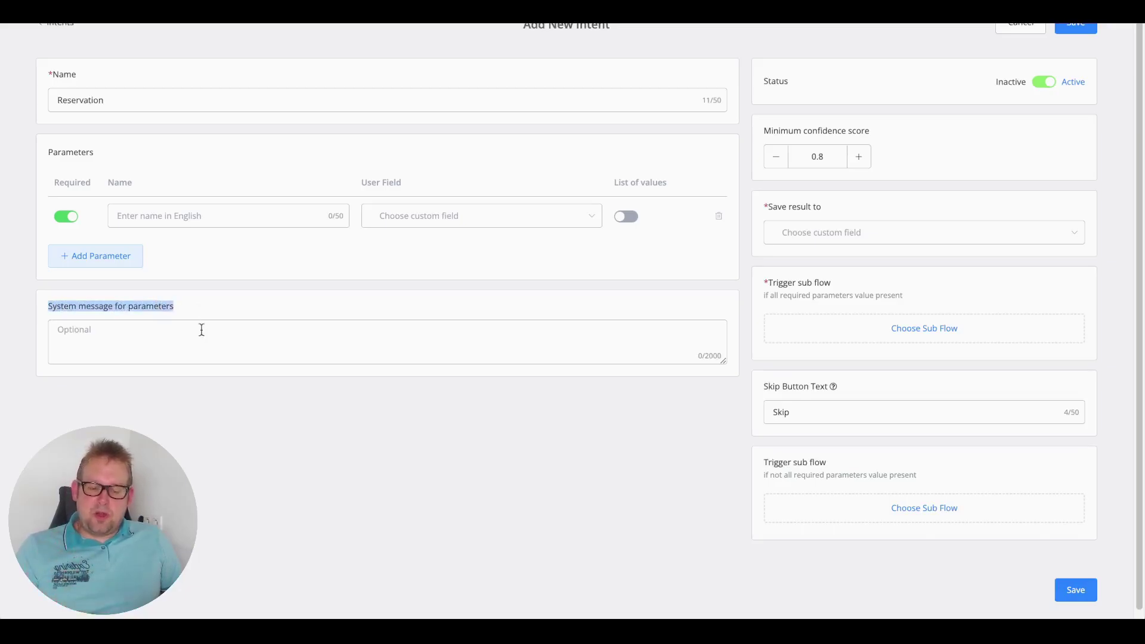
click(198, 347)
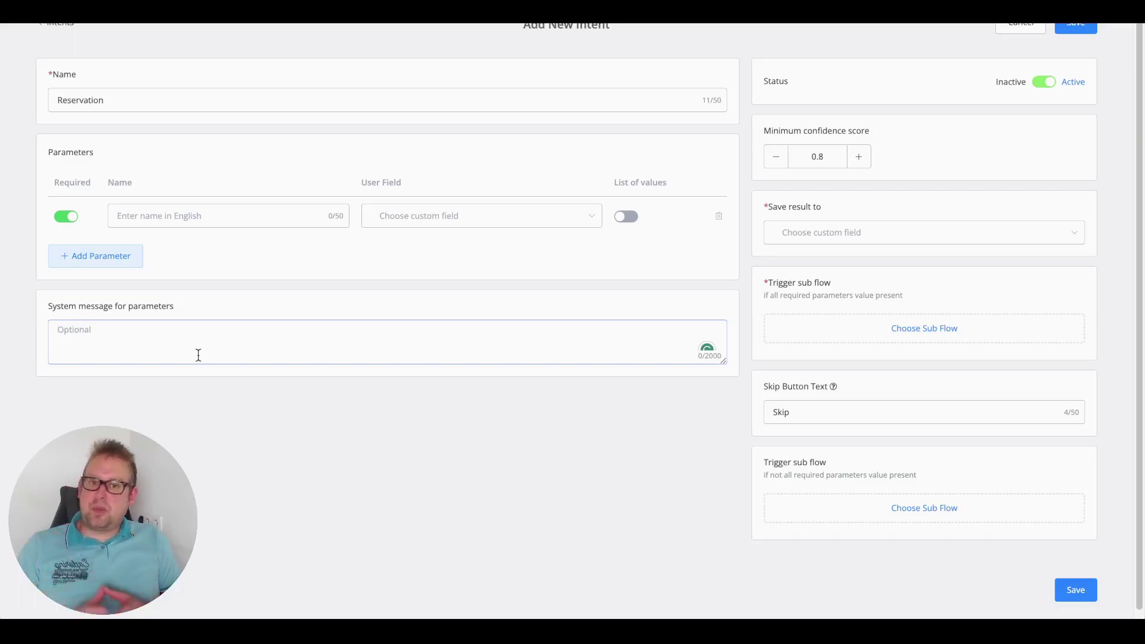
click(217, 214)
text(Date)
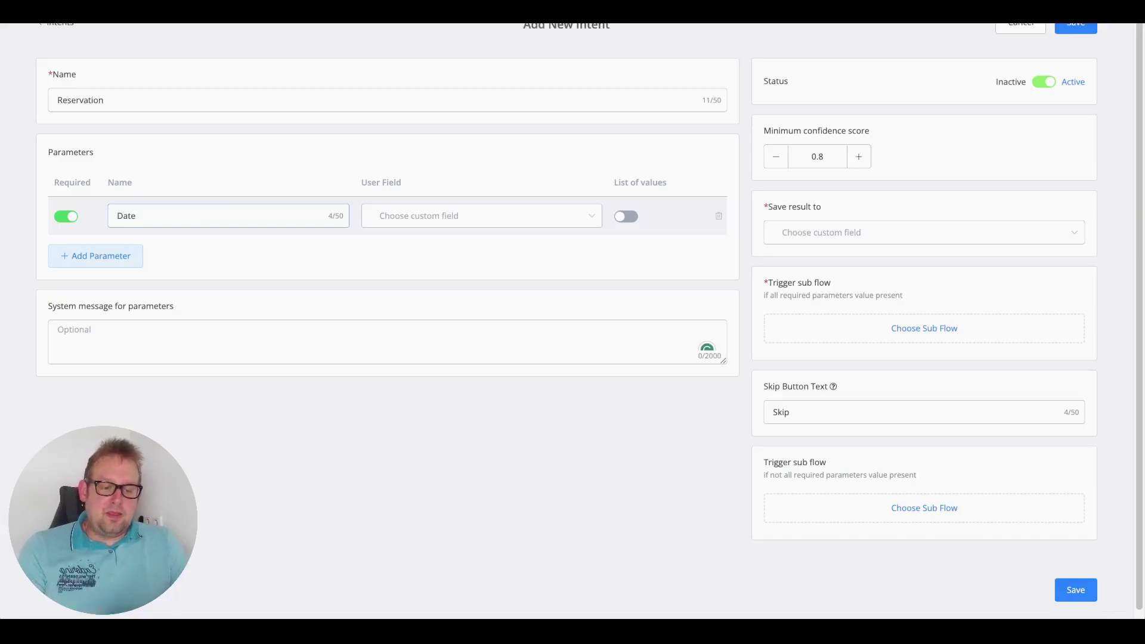
- Save the intent's result to reservation_details and enable List of values for Date
click(470, 215)
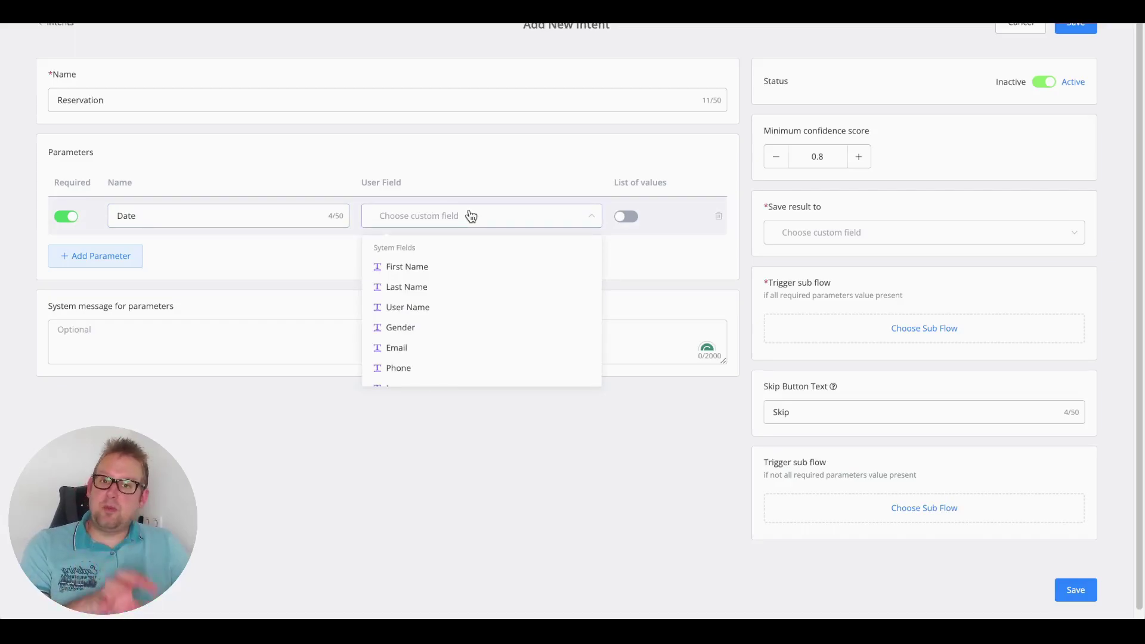
click(470, 216)
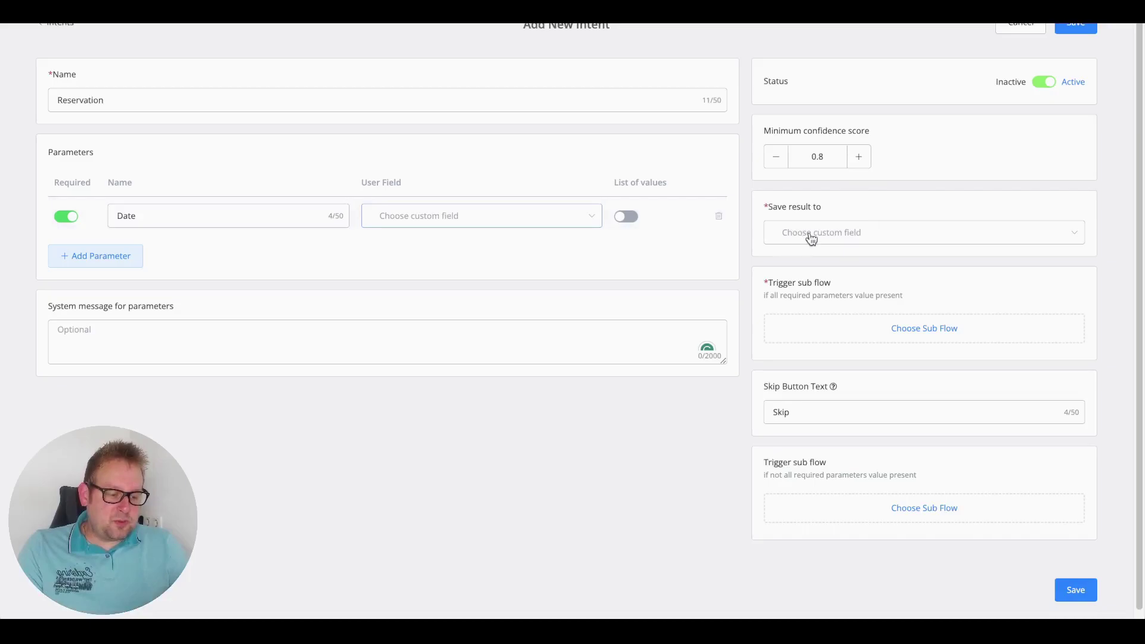
click(850, 241)
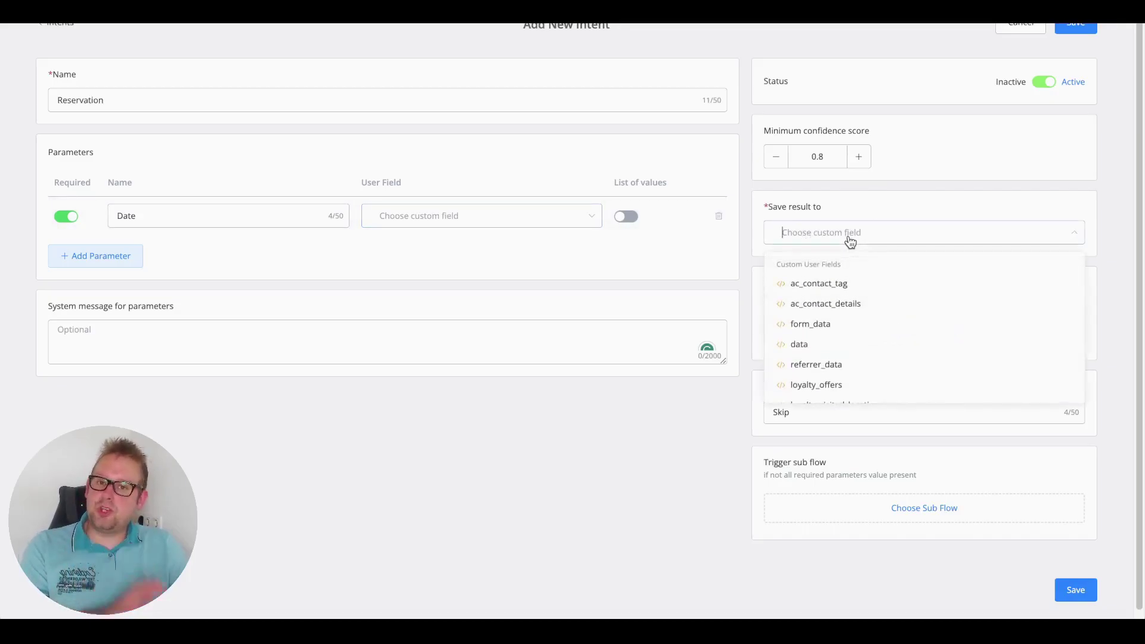
text(reser)
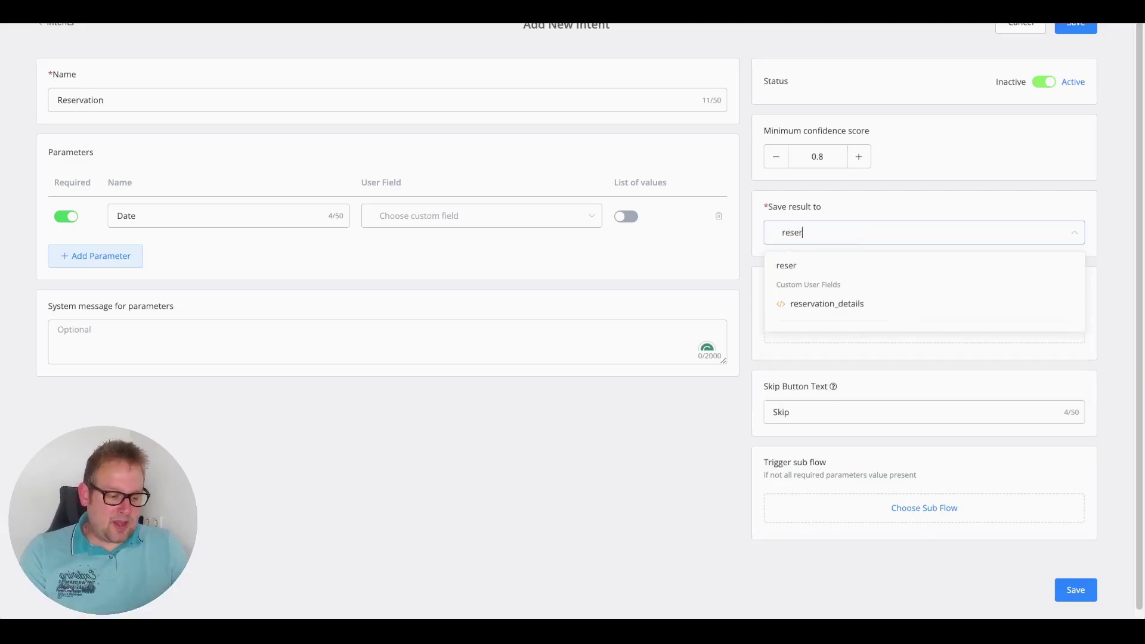
click(857, 305)
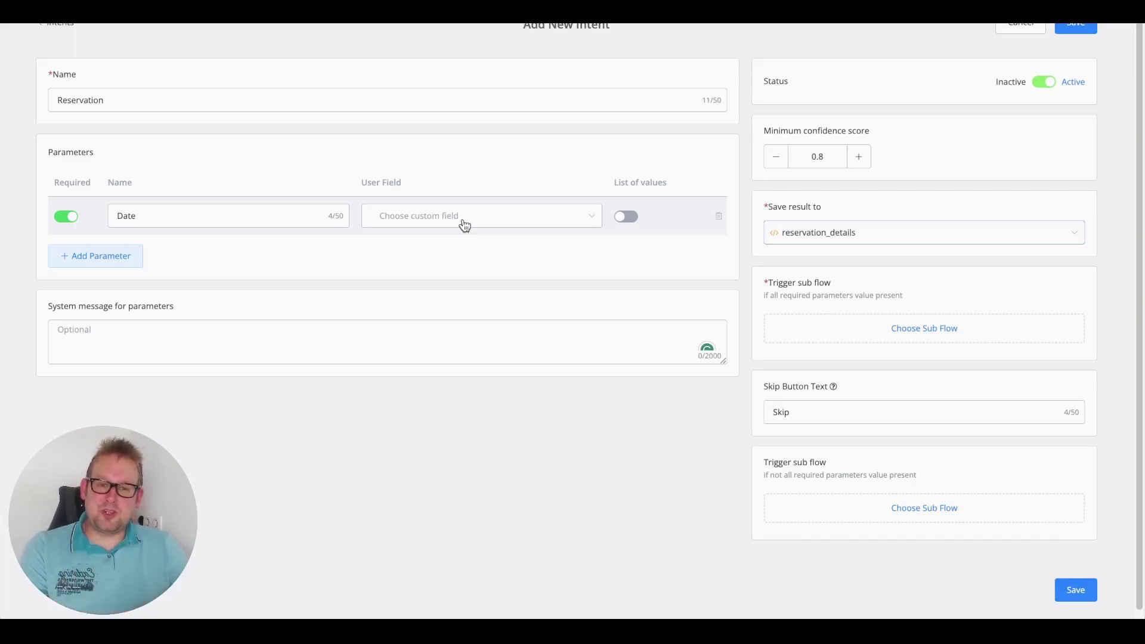
click(623, 218)
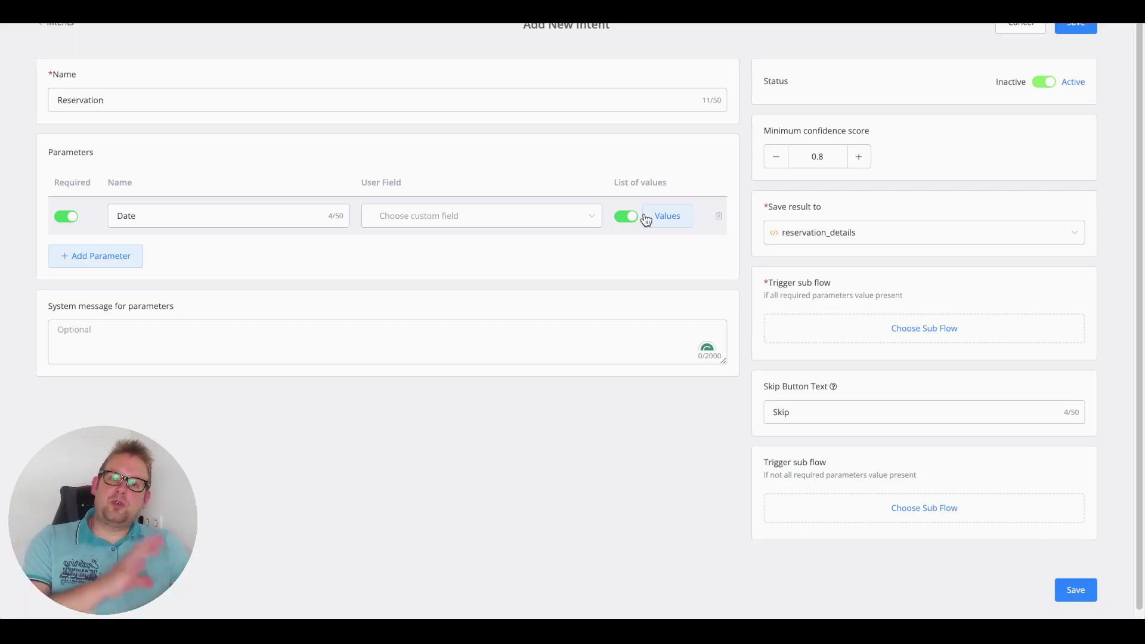
- Add Opel, Renault and BMW as allowed values for the Date parameter
click(662, 219)
click(467, 223)
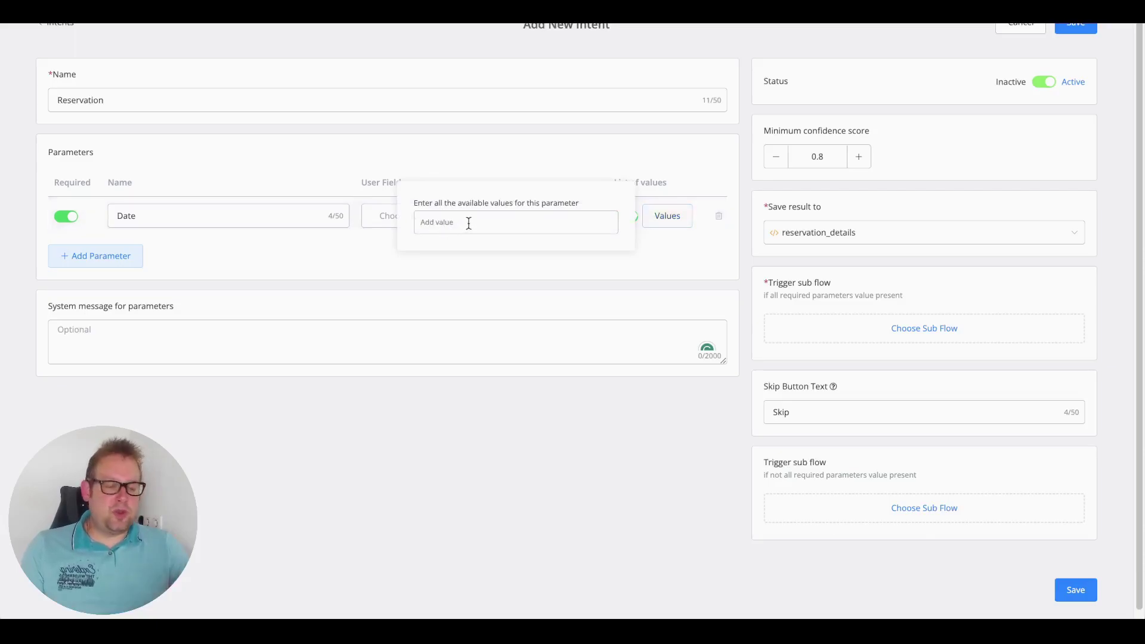
text(Opel)
key(Return)
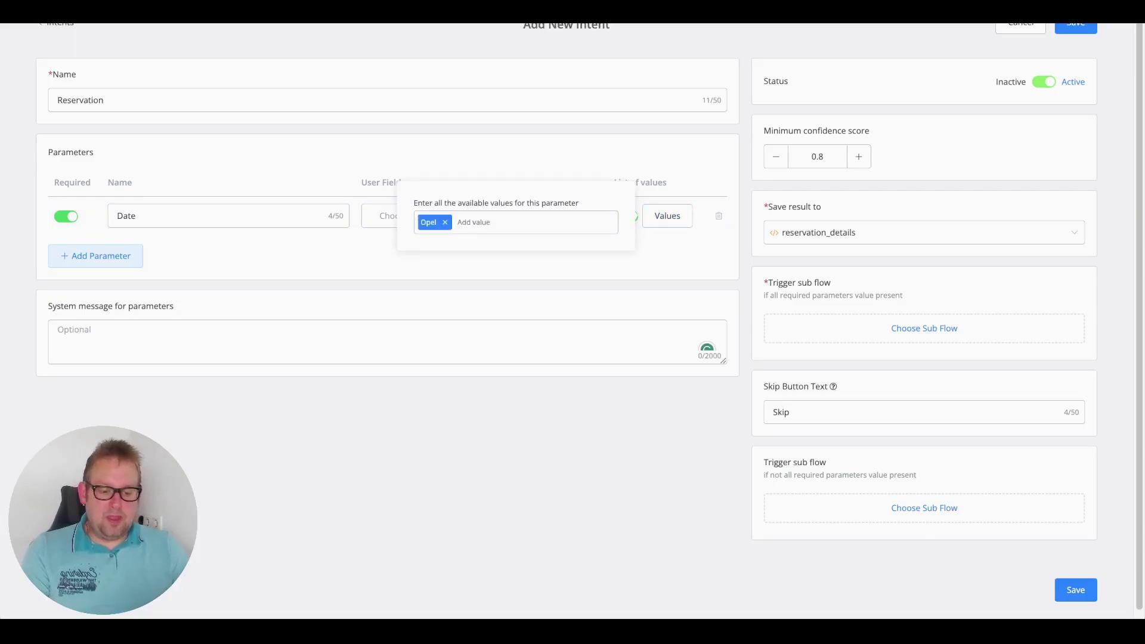
text(Renault)
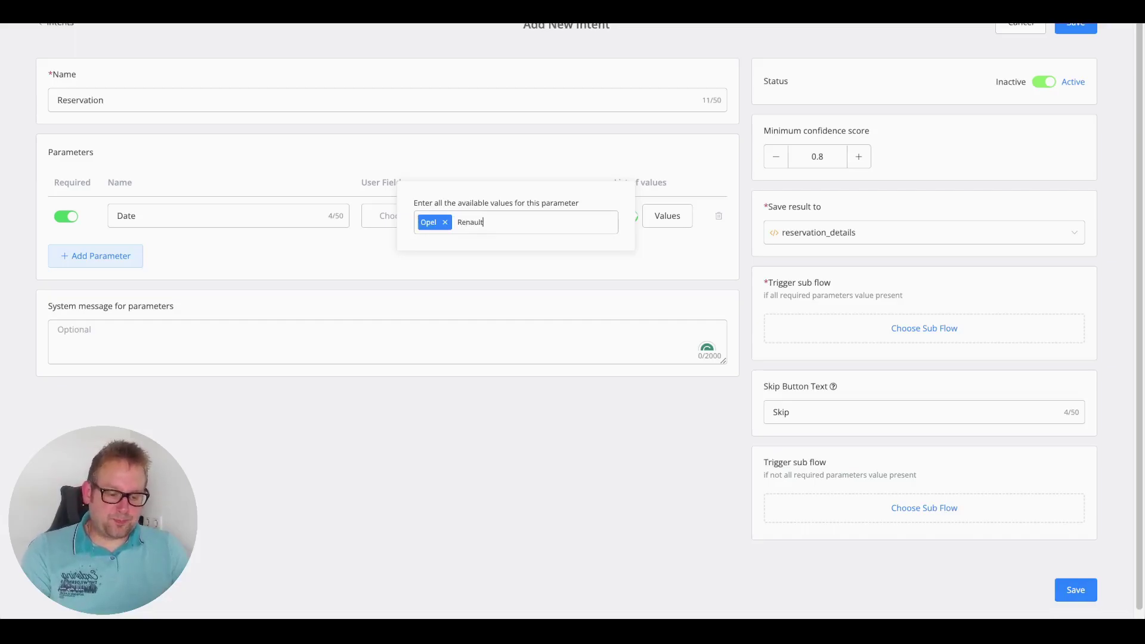
key(Return)
text(BMW)
key(Return)
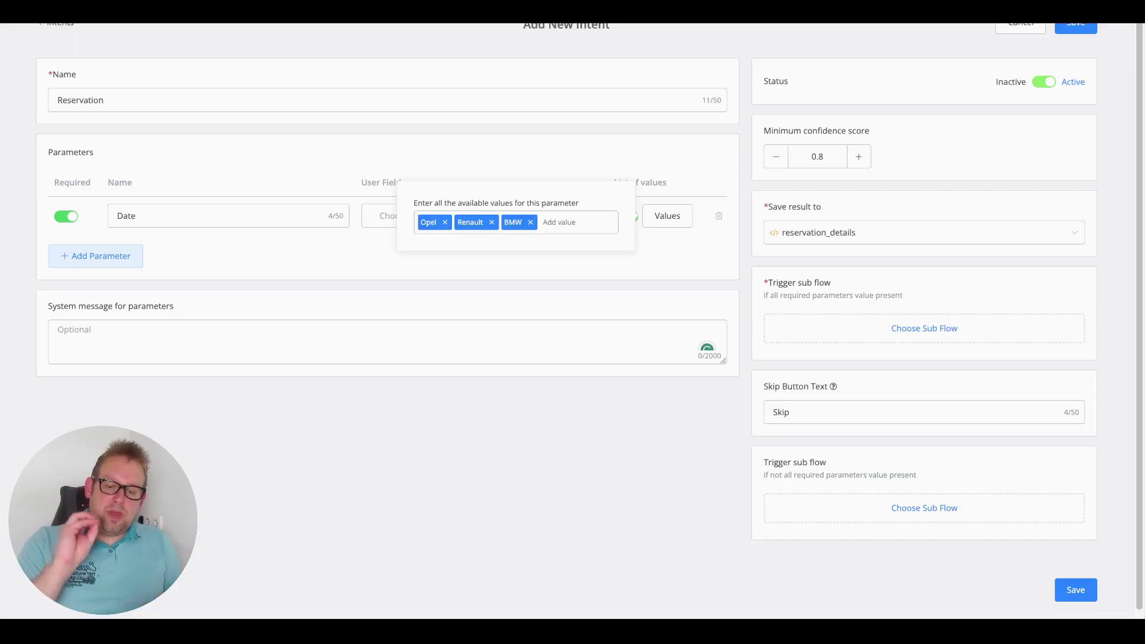
- Remove BMW, Renault and Opel, and switch off Date's list of values
click(530, 222)
click(491, 222)
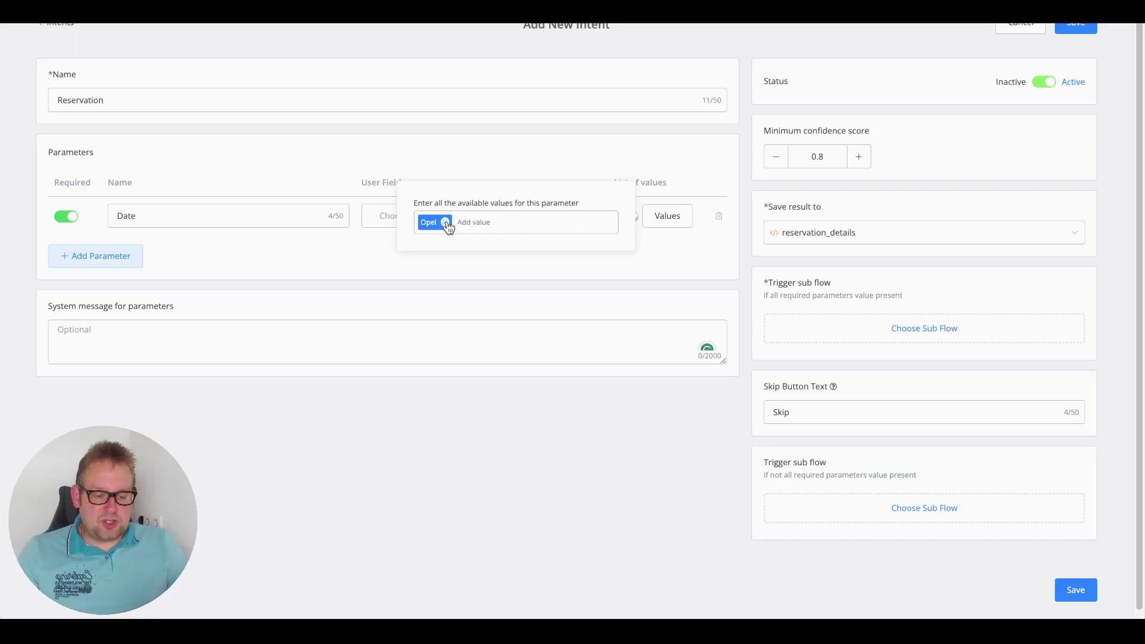
click(444, 222)
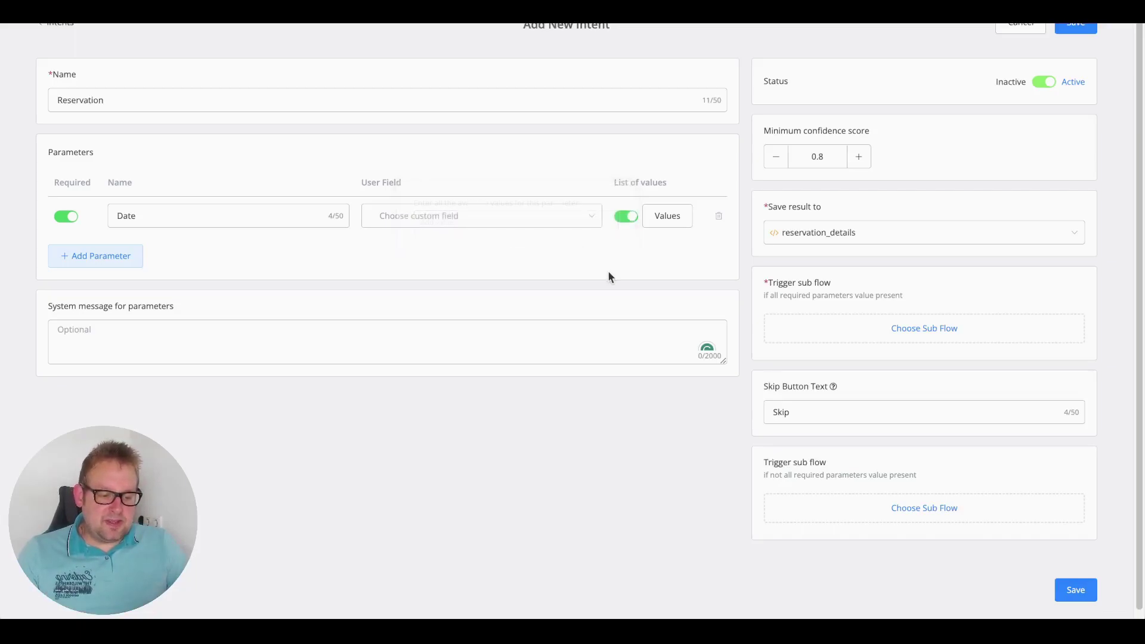
click(623, 217)
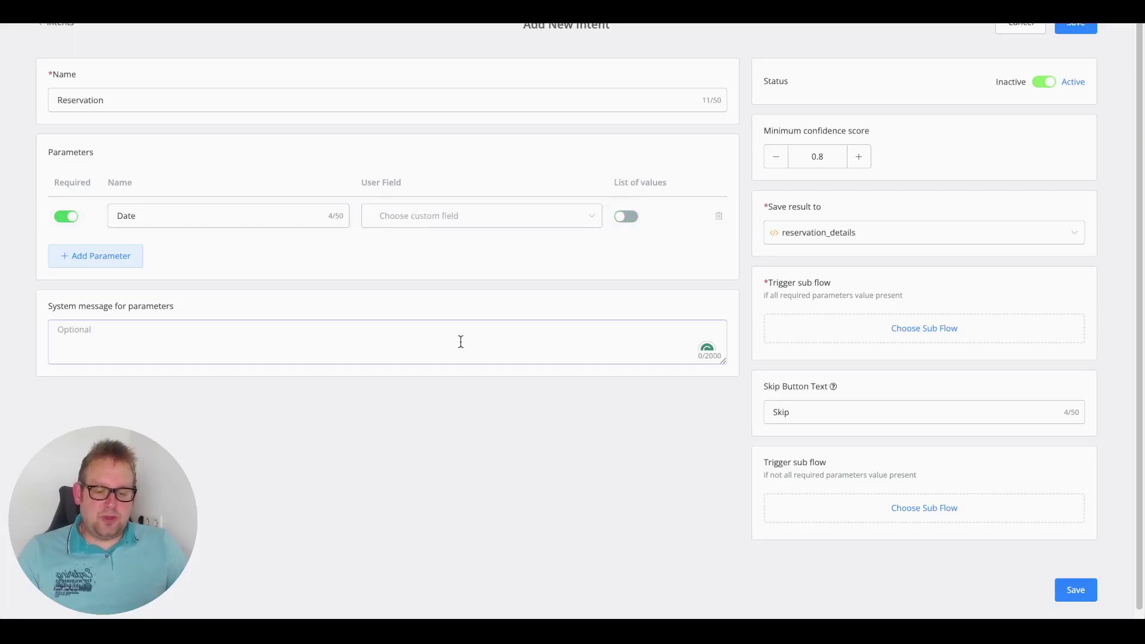
- Add required parameters Time, number_of_guests and Name to the Reservation intent
click(117, 262)
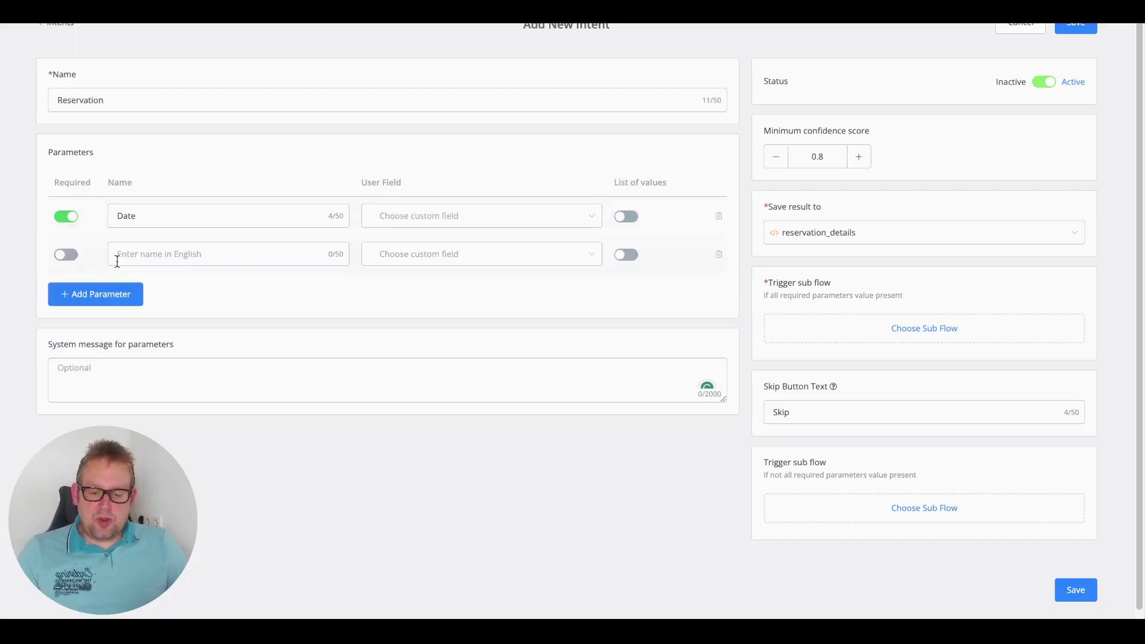
click(66, 255)
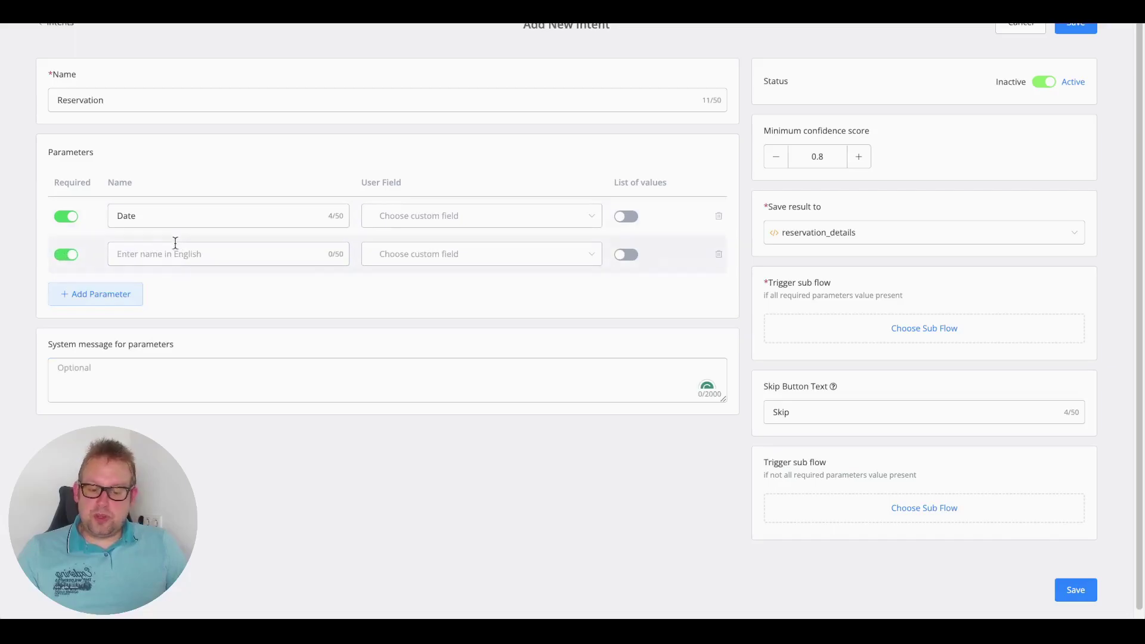
click(171, 248)
text(Time)
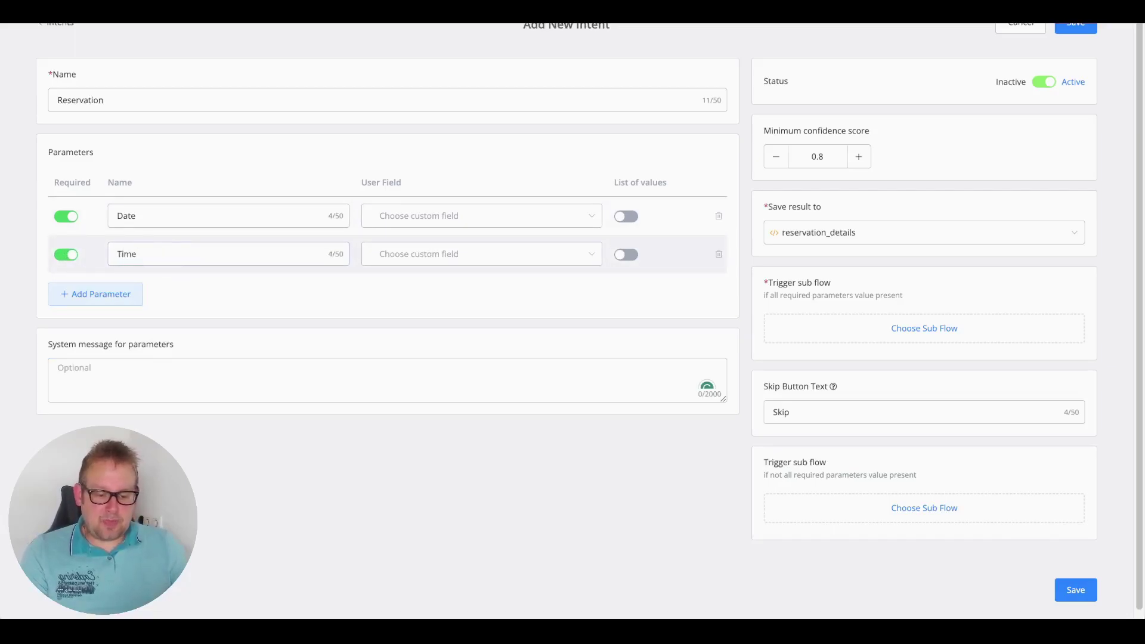
click(105, 295)
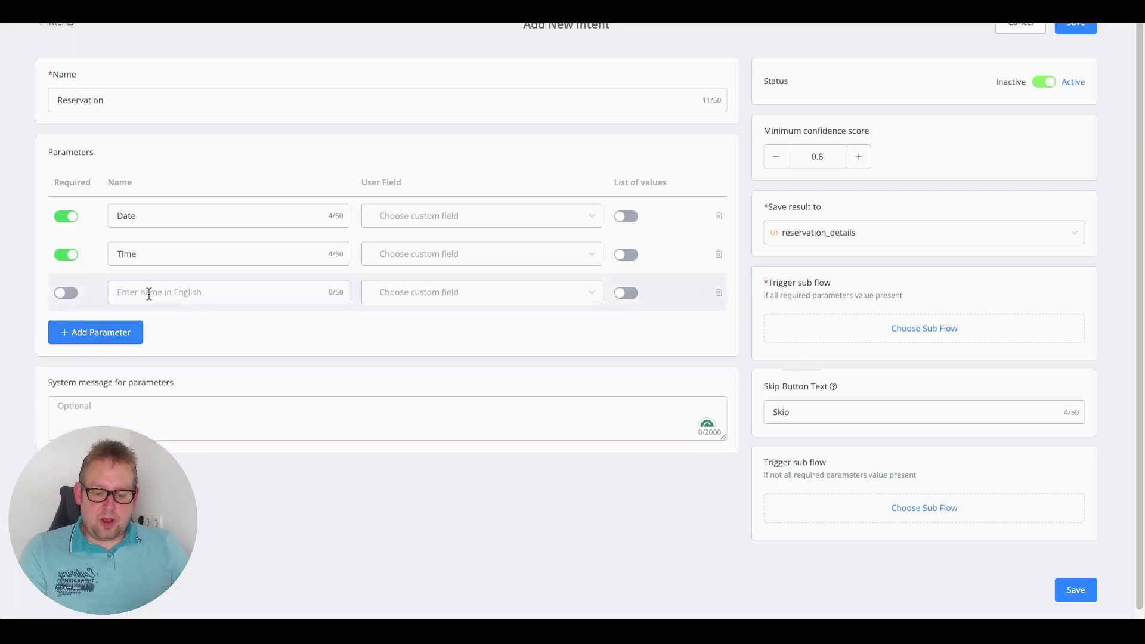
click(66, 293)
click(145, 293)
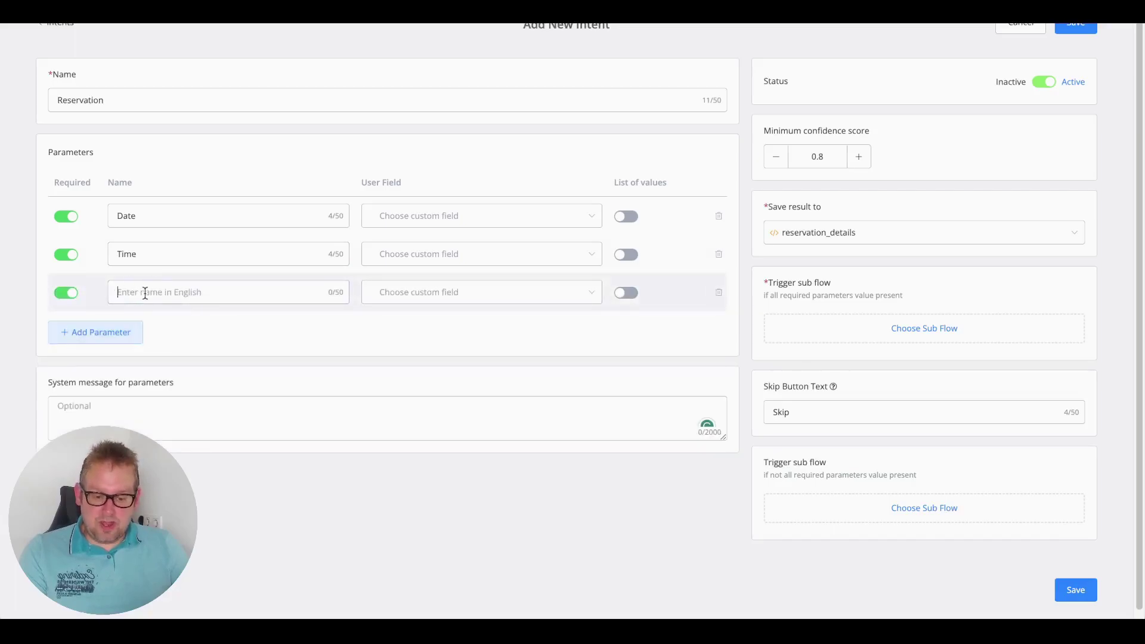
text(number_)
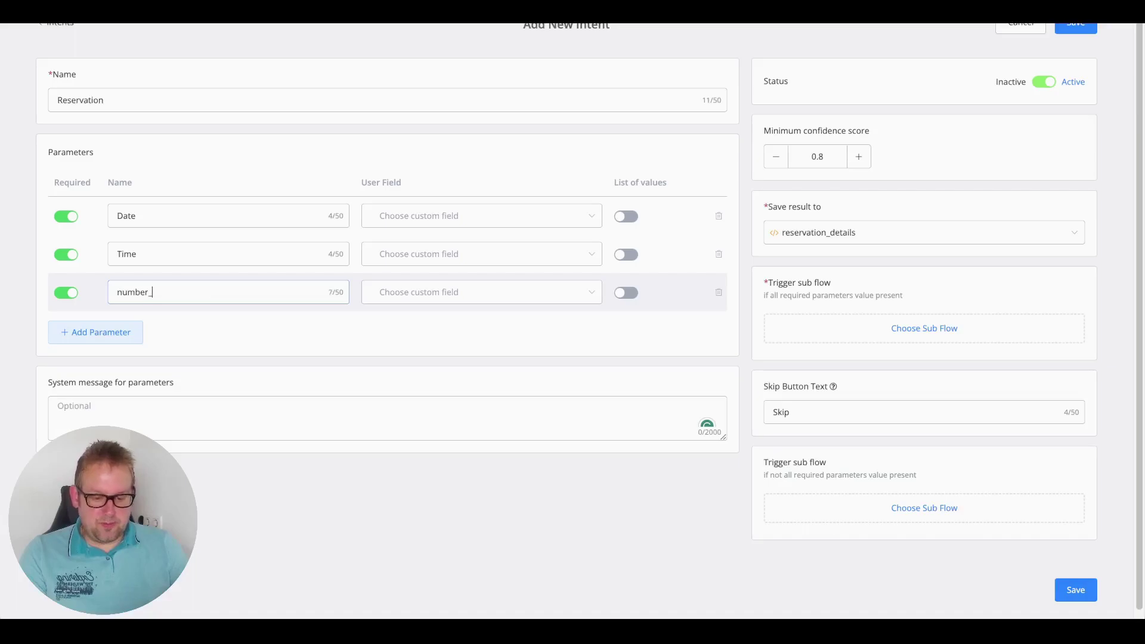
text(of_gu)
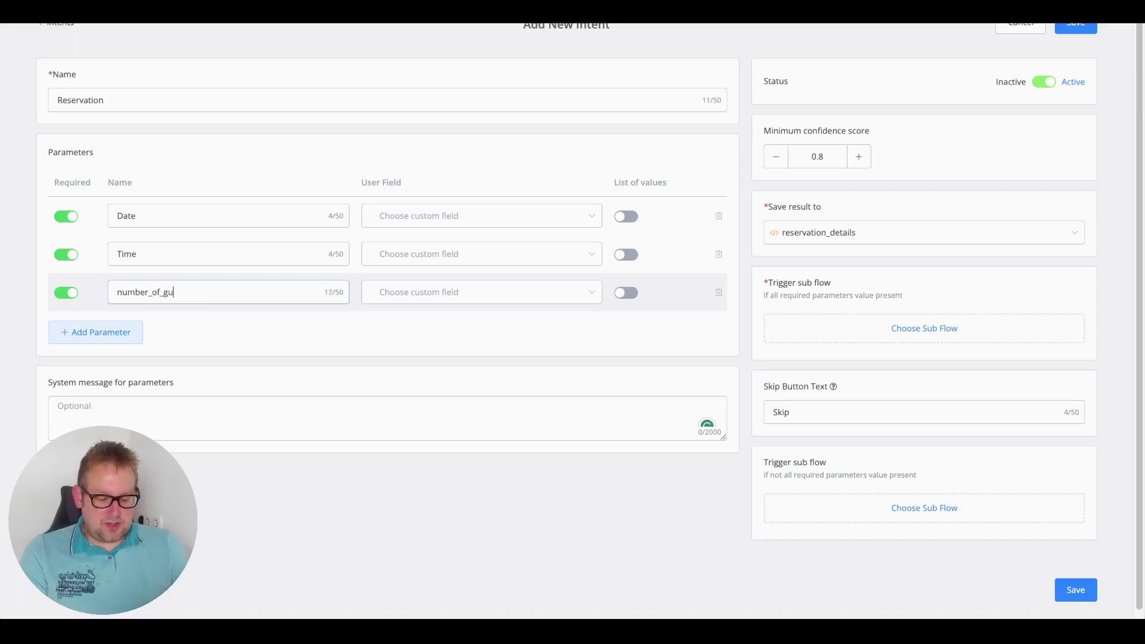
text(ests)
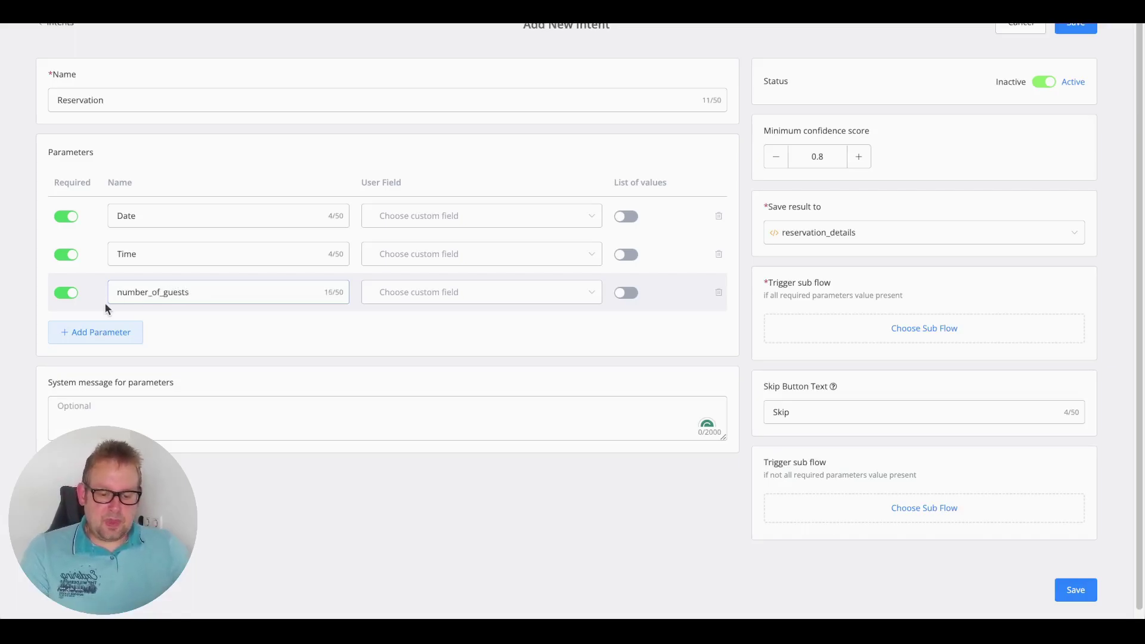
click(95, 333)
click(65, 331)
click(157, 333)
text(Name)
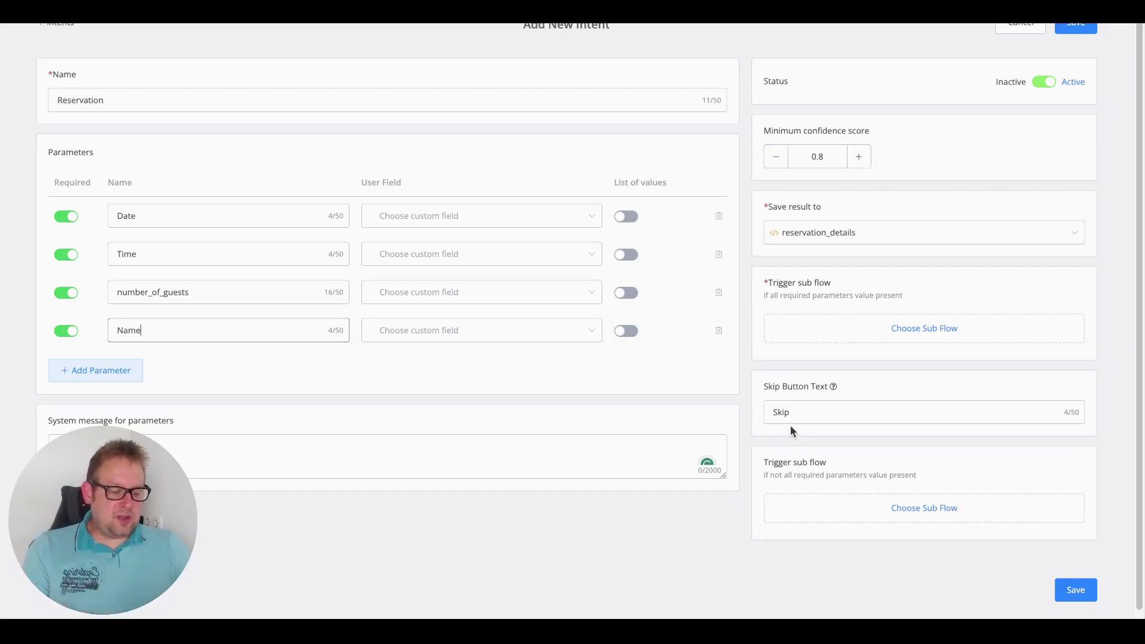
- Trigger the 'intent system all parameter' sub flow on completion and save the intent
click(898, 342)
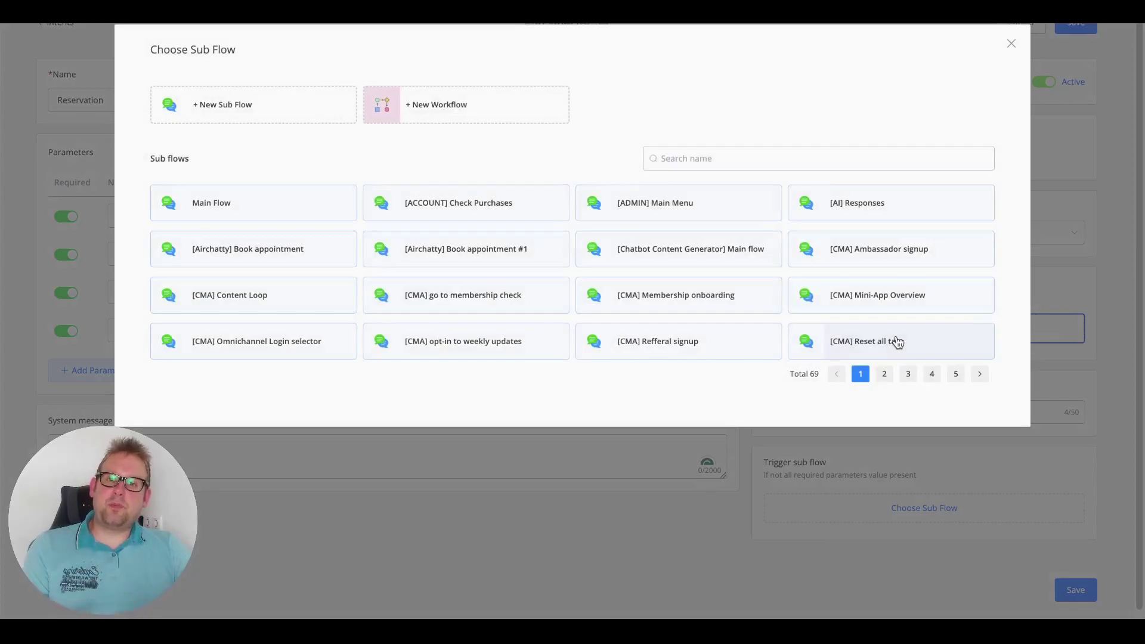
click(880, 156)
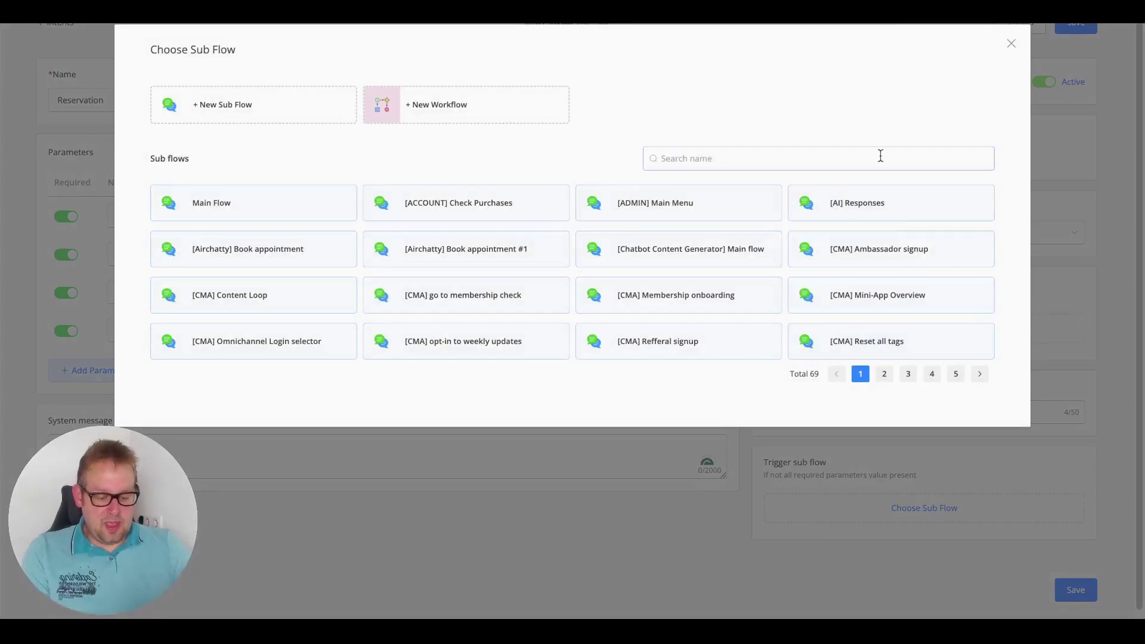
text(int)
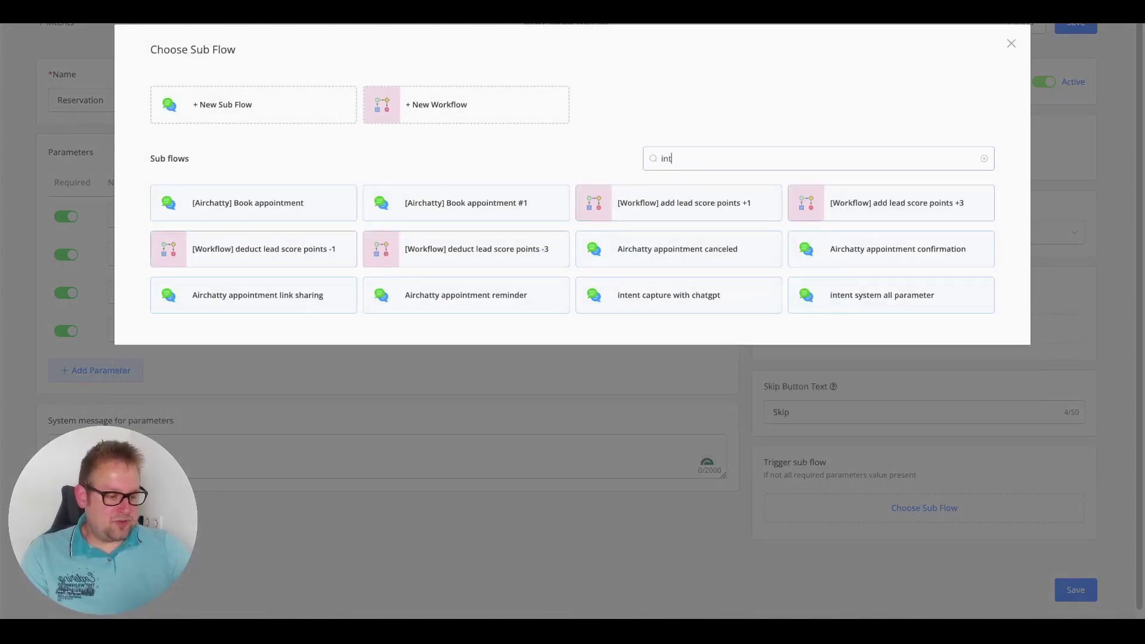
click(915, 310)
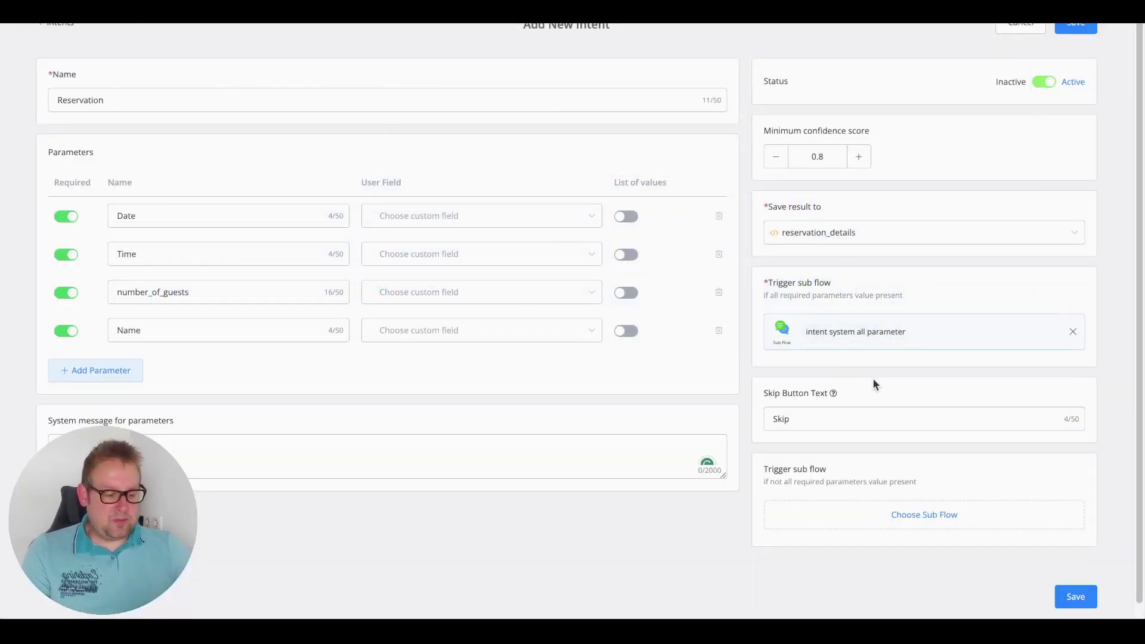
click(1073, 595)
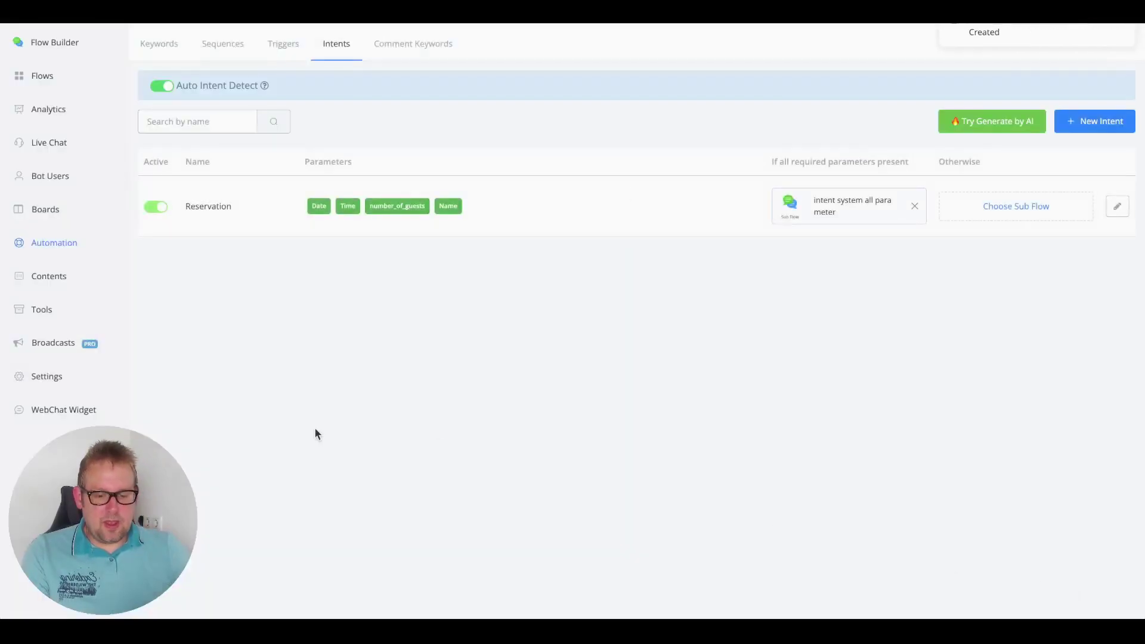
- In the WebChat widget, send 'I would like to make a reservation'
click(66, 410)
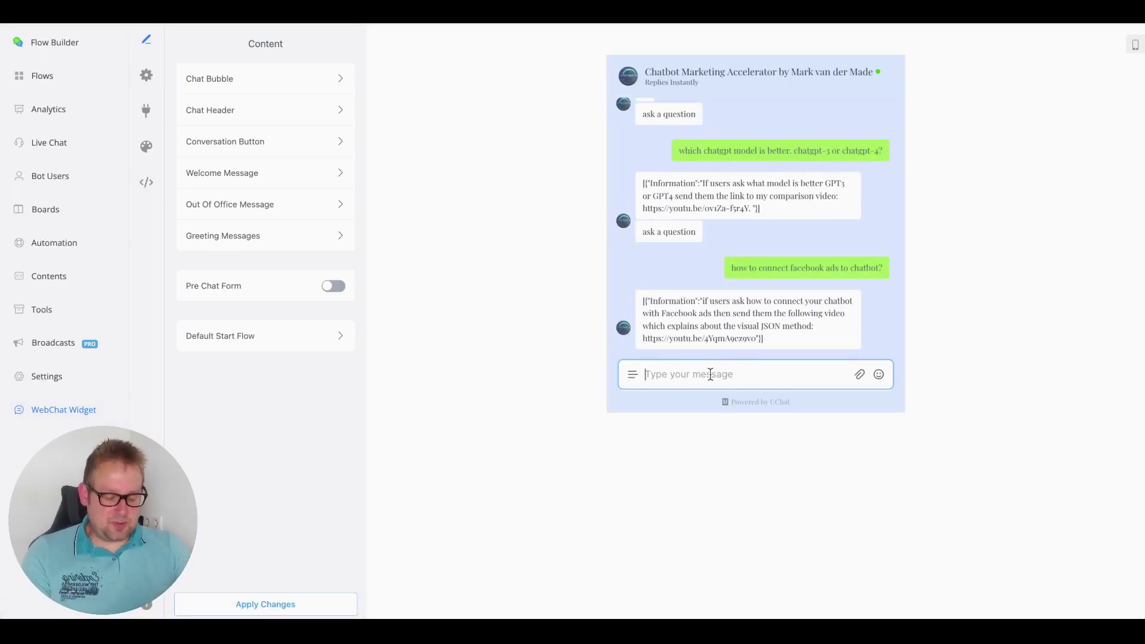
text(I woul)
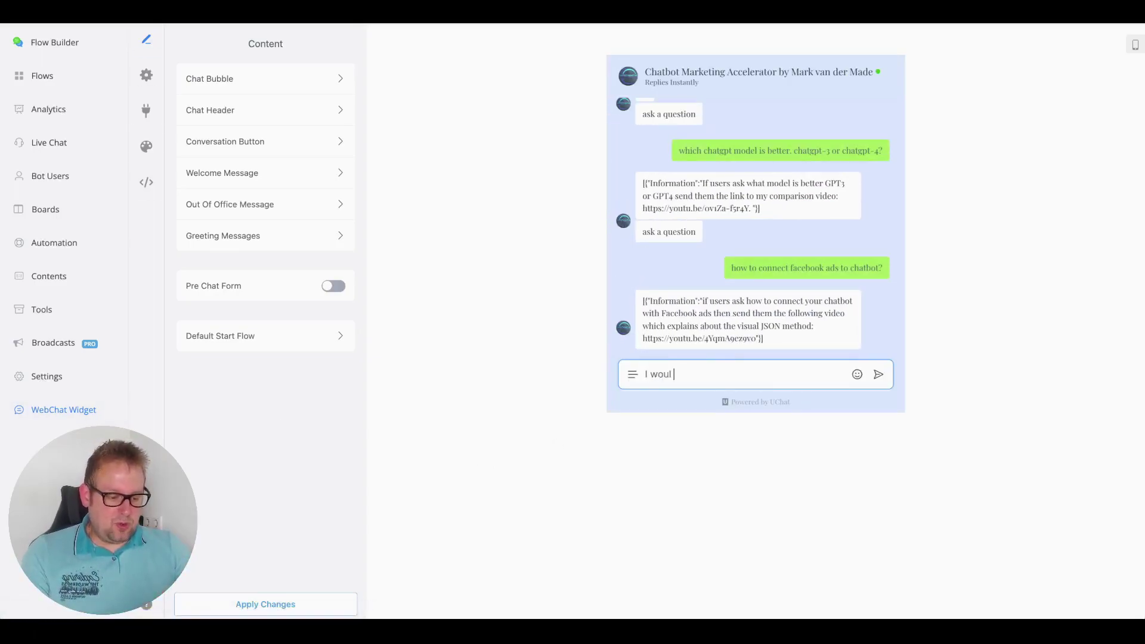
text(d like to )
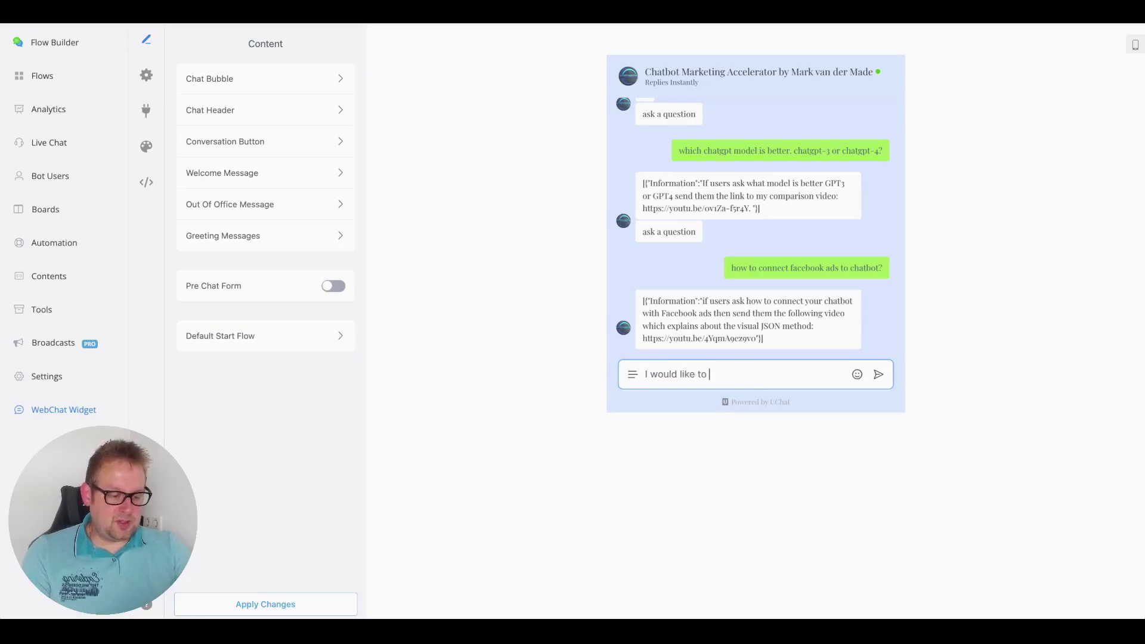
text(make a reservation)
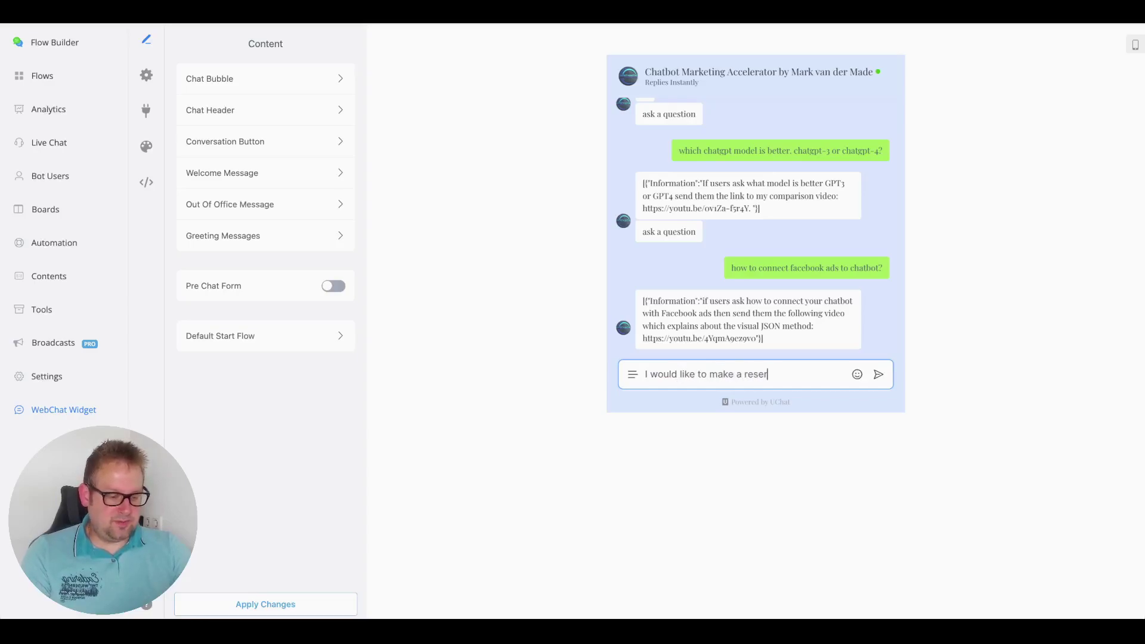
key(Return)
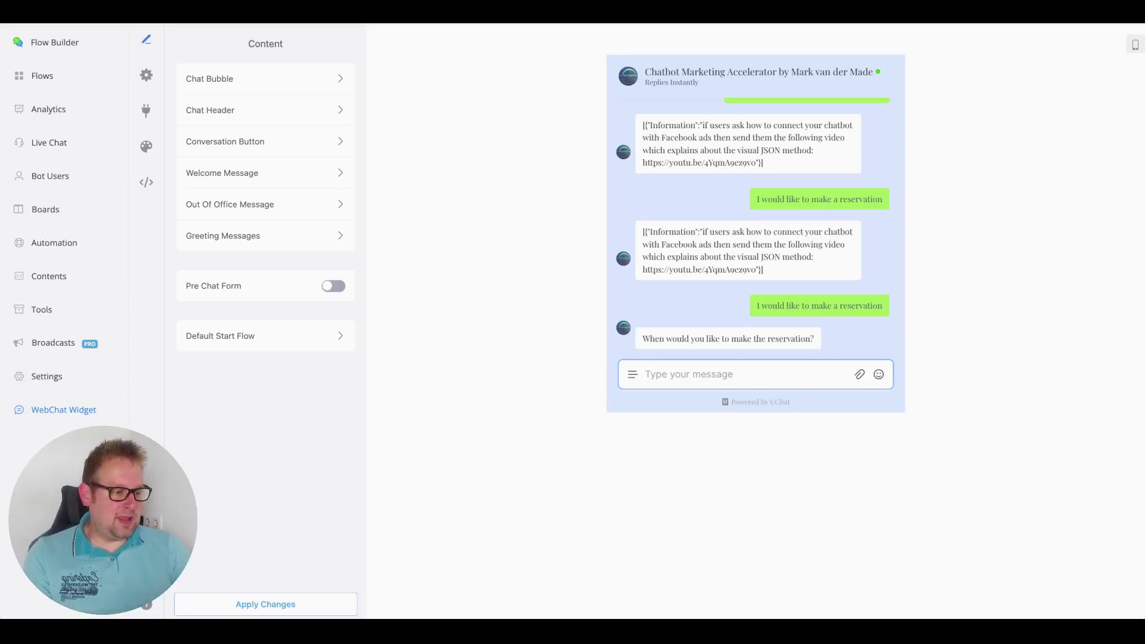
- Answer the bot with 25 May, then 5pm with 3 guests, and type the guest's name
text(25)
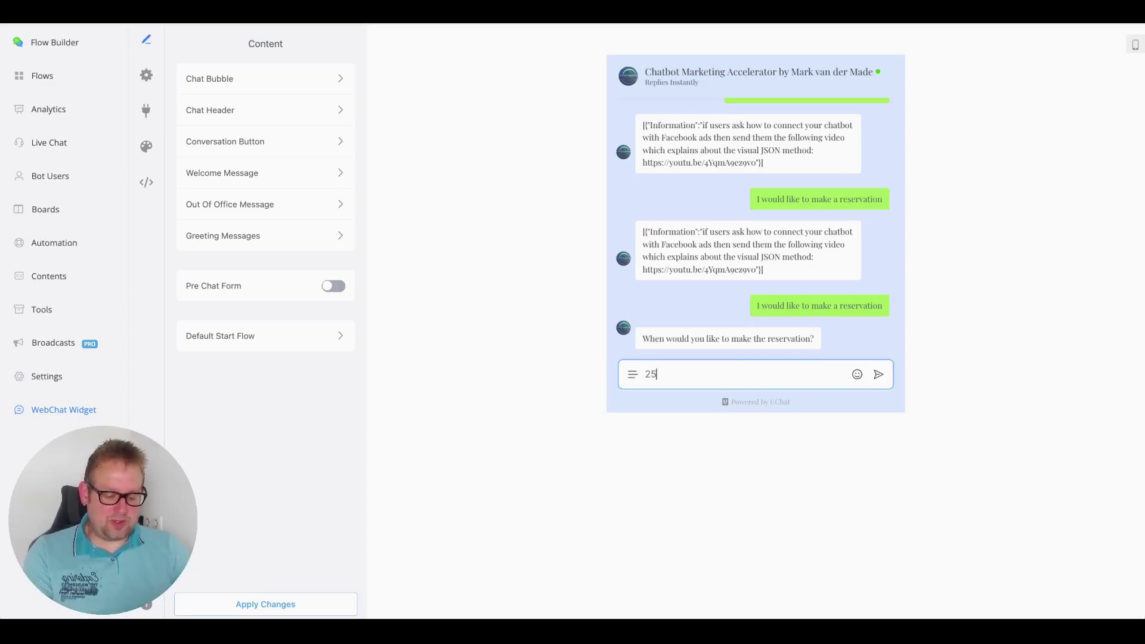
text( May)
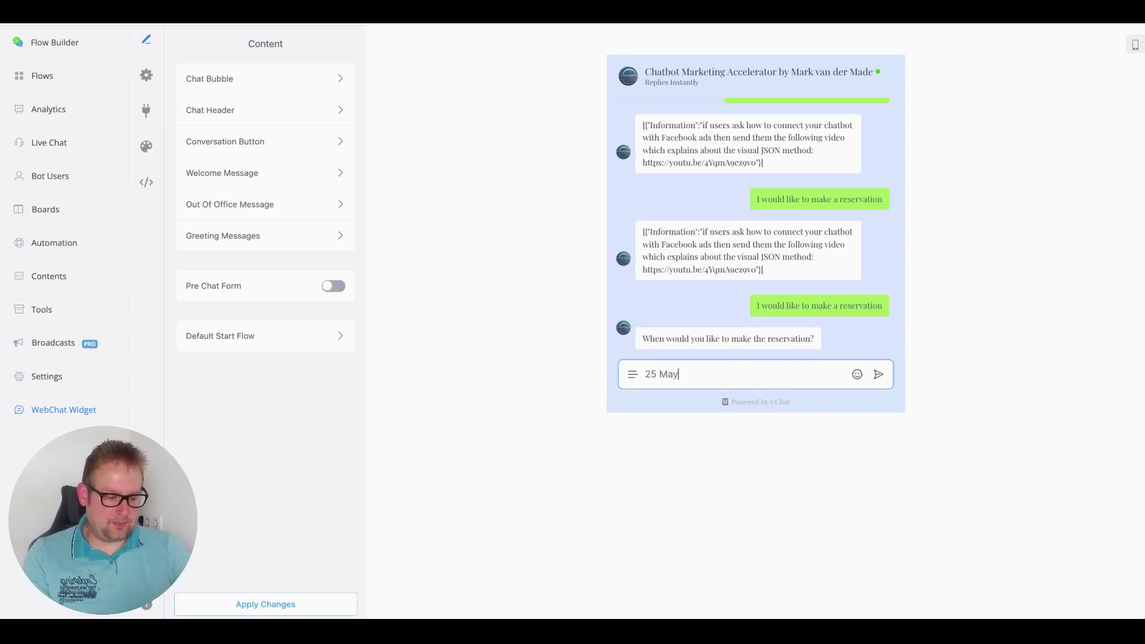
key(Return)
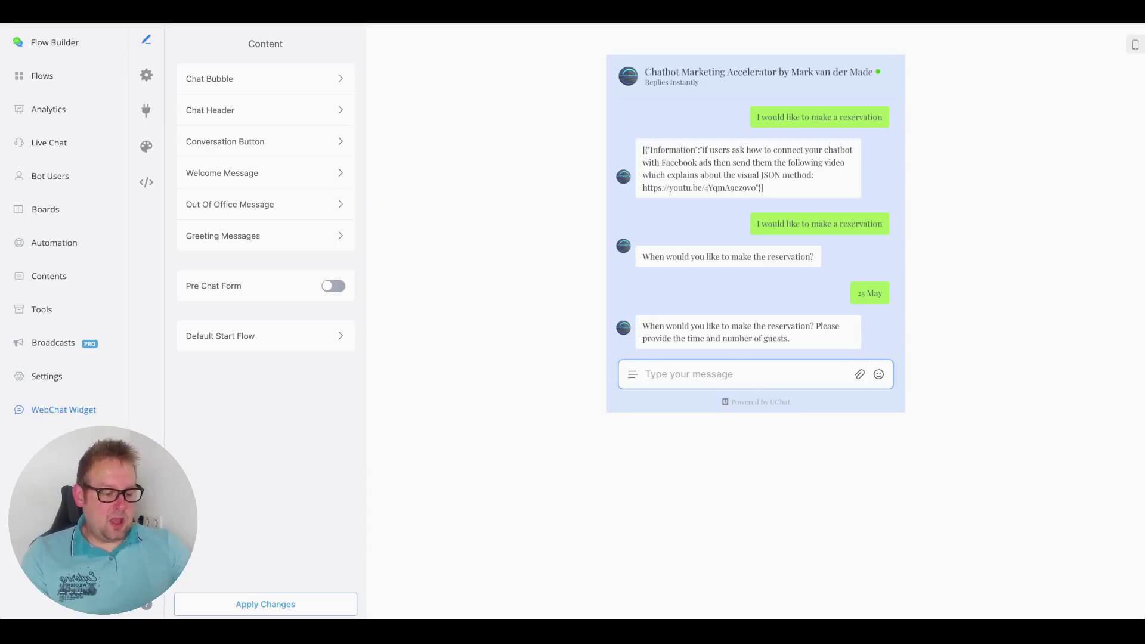
text(5pm)
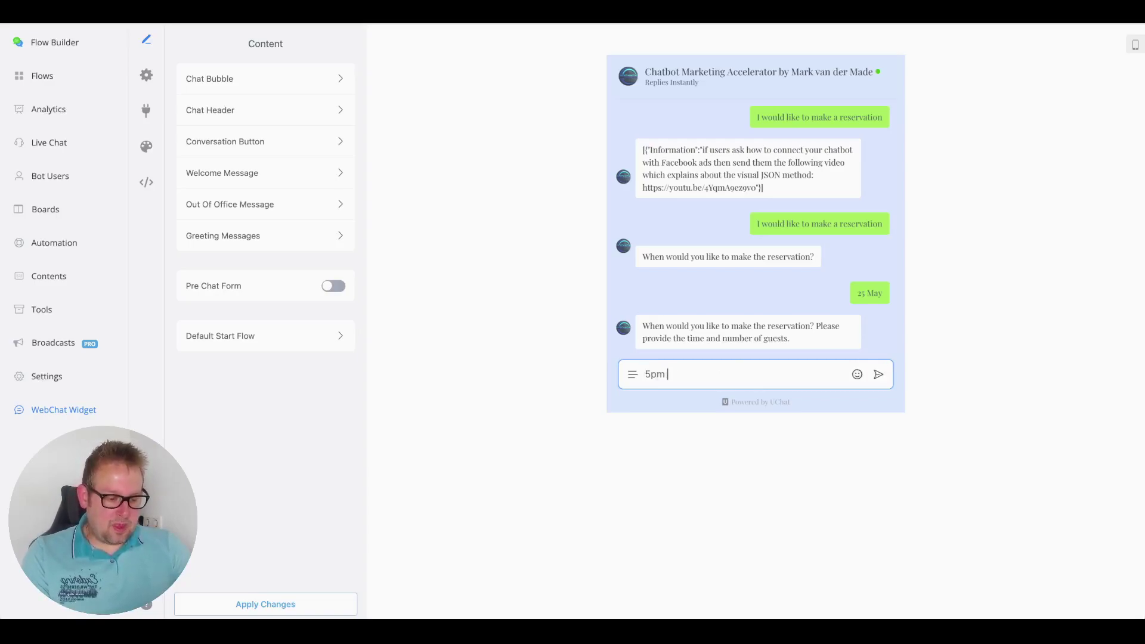
text( and number og)
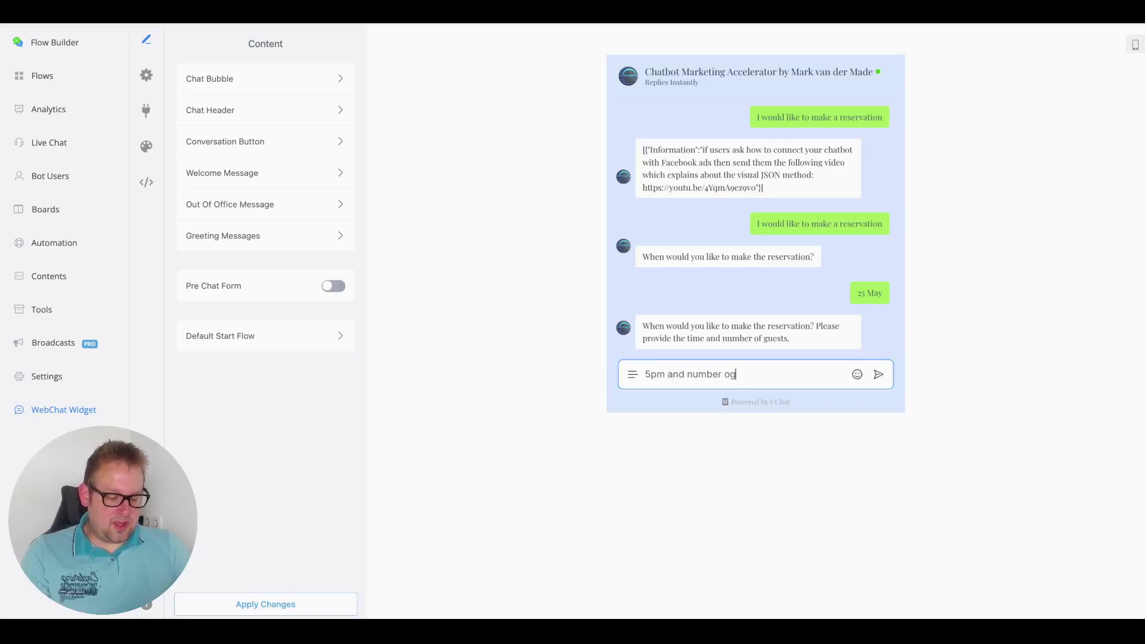
key(BackSpace)
text(f )
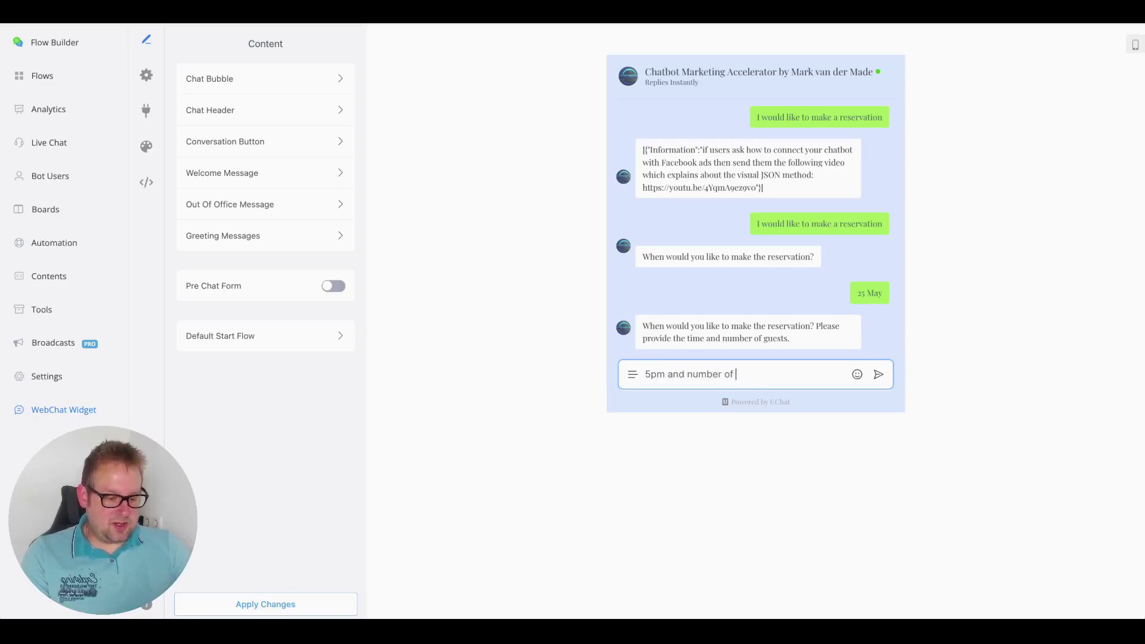
text(guests will )
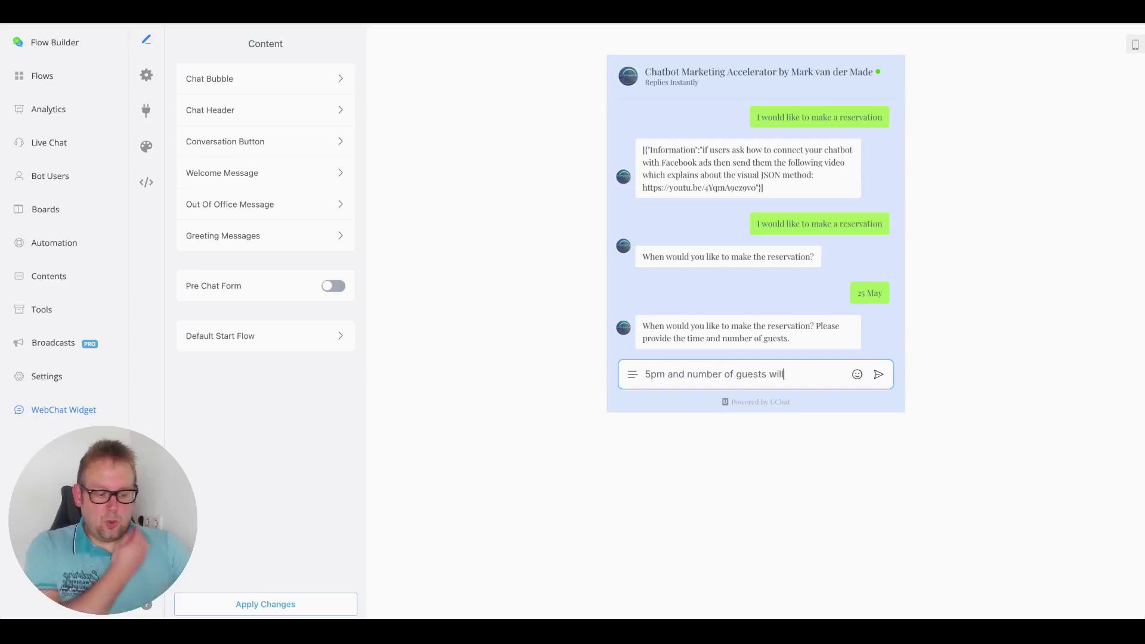
text(3)
key(Return)
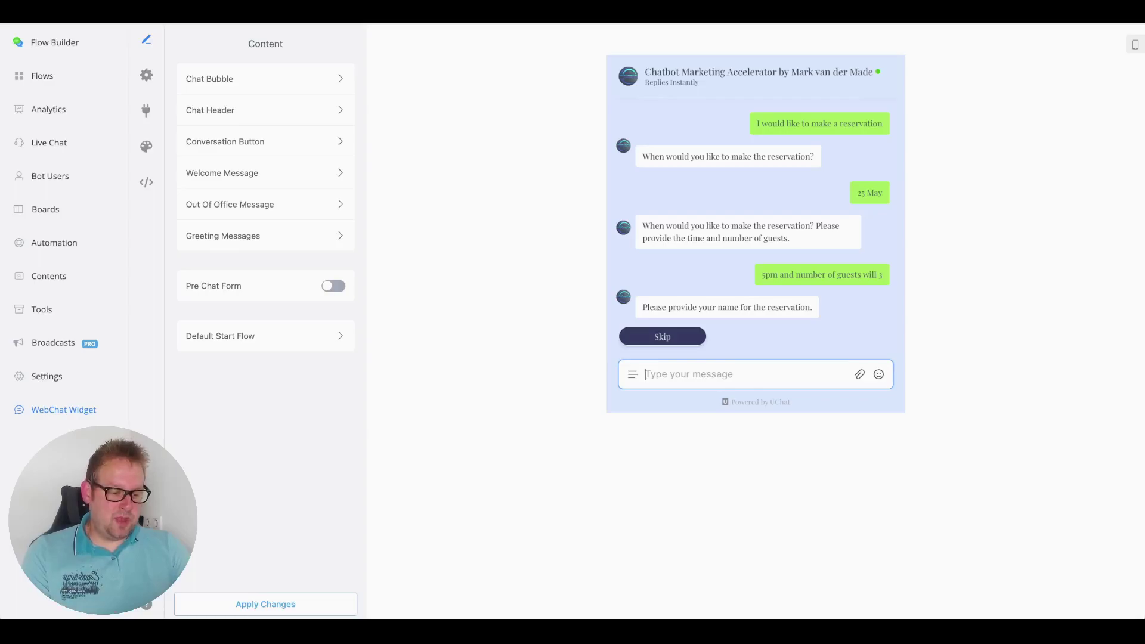
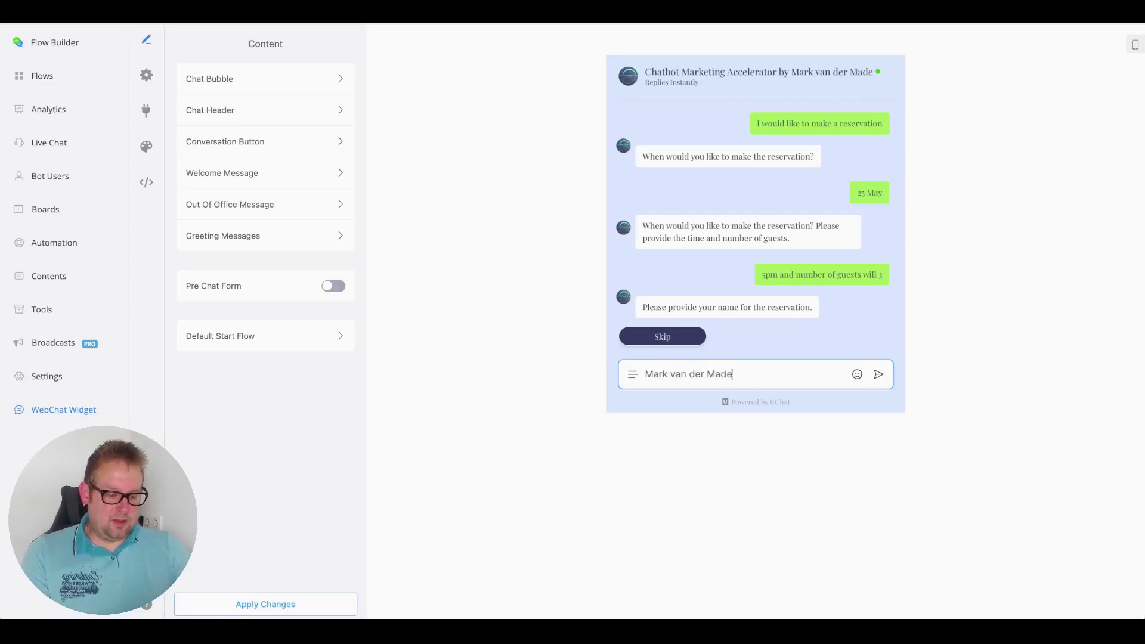
- Send the guest's name and select the timestamp in the returned JSON reply
key(Return)
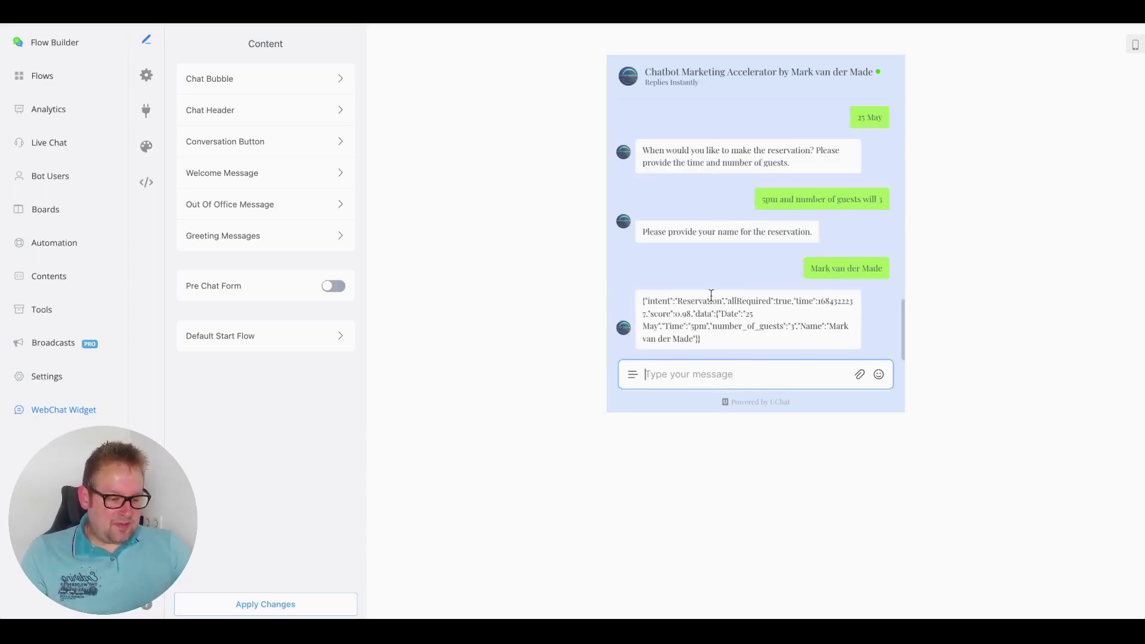
double_click(831, 300)
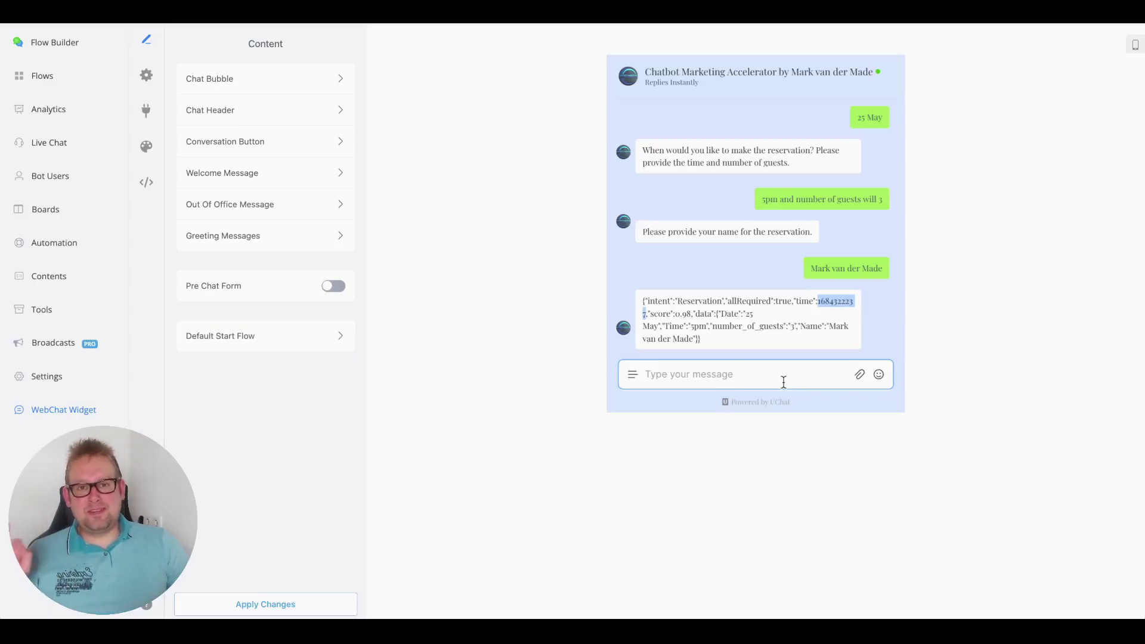
- Reopen the Reservation intent, check the custom fields offered for Date, and save it unchanged
click(46, 242)
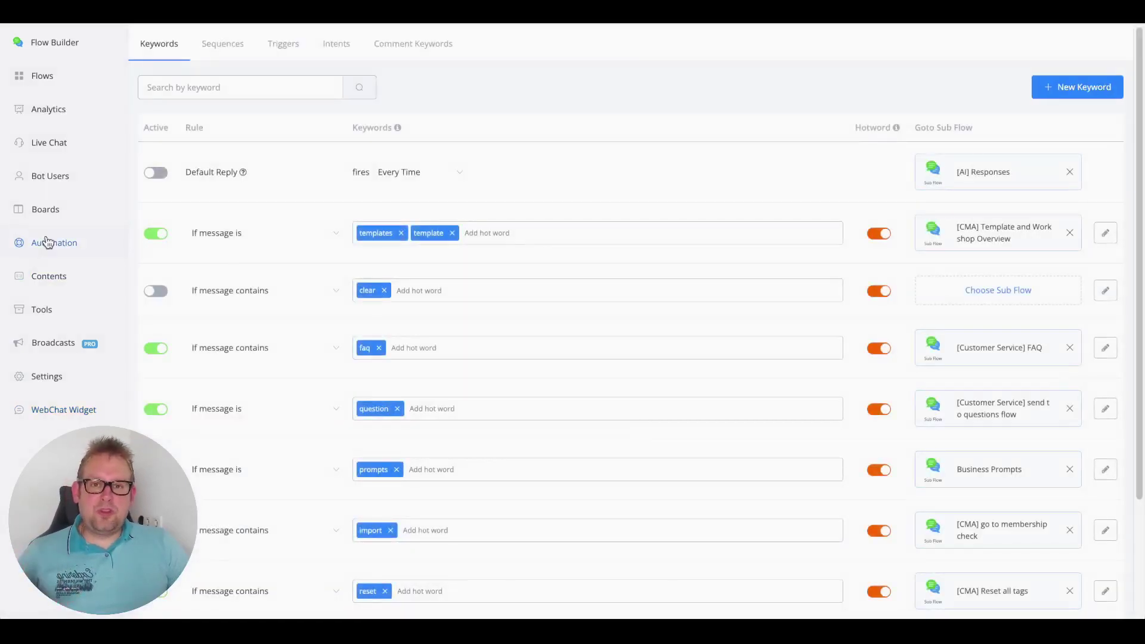
click(343, 47)
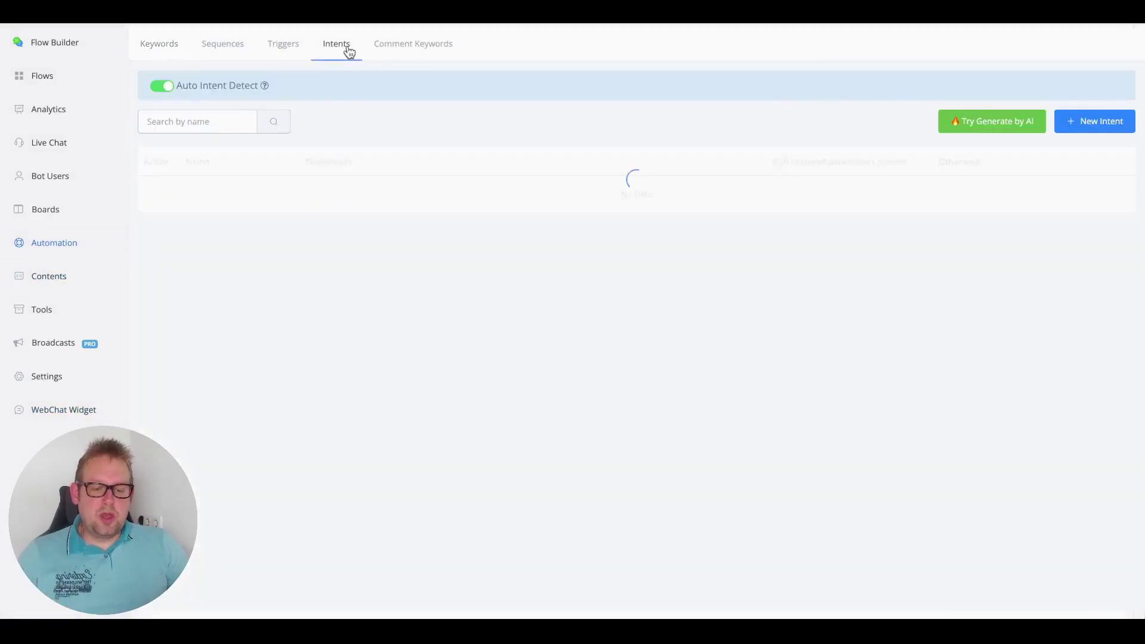
click(1115, 205)
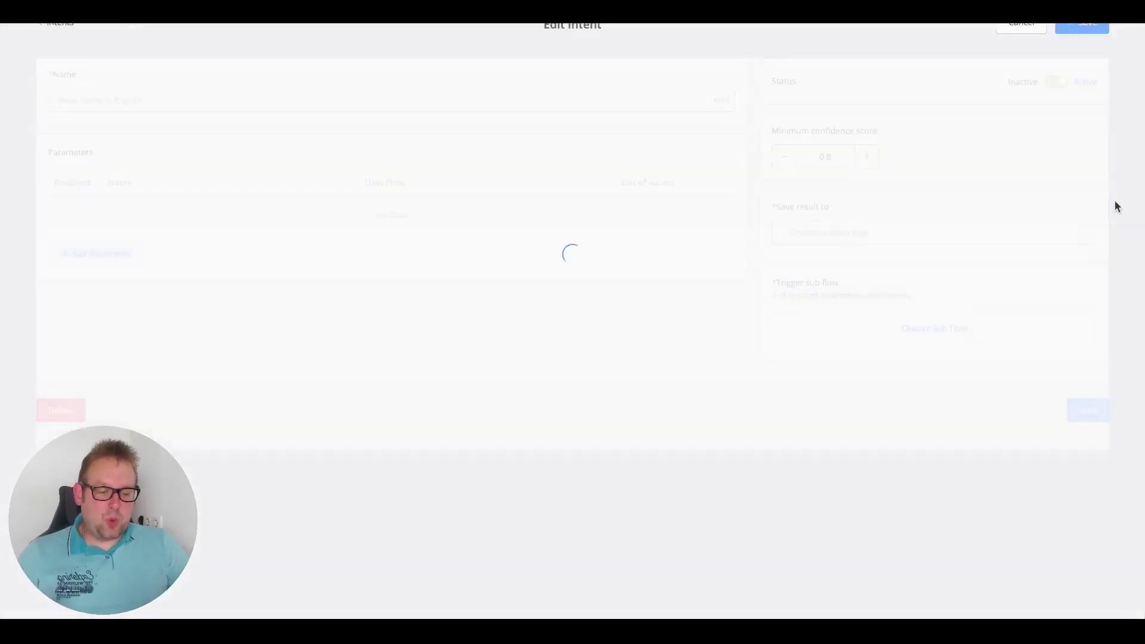
click(421, 221)
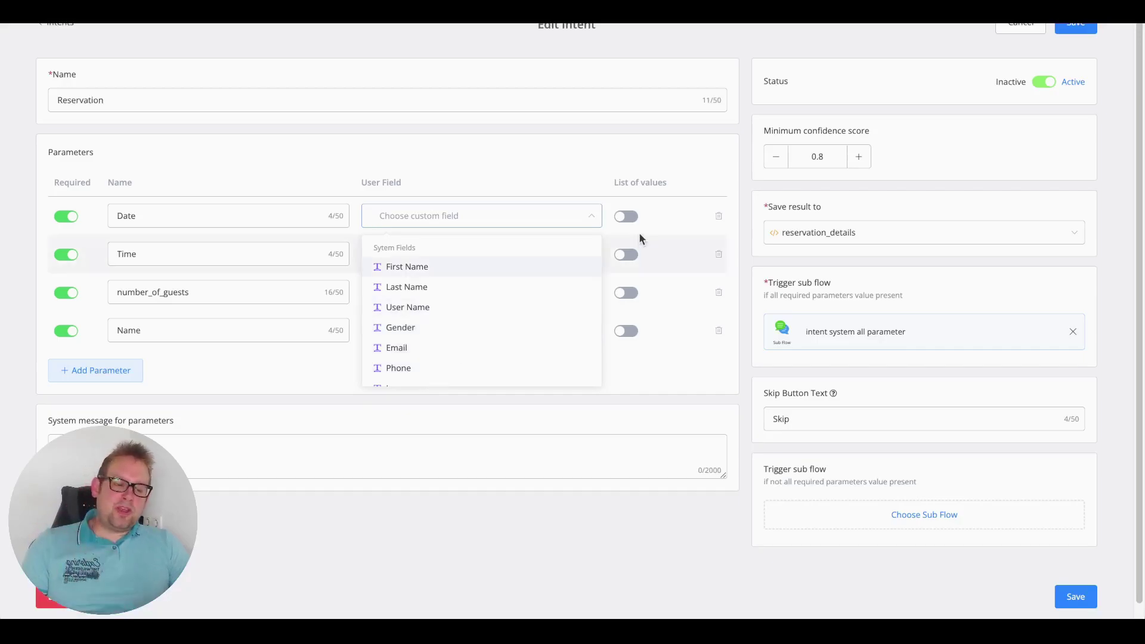
click(568, 160)
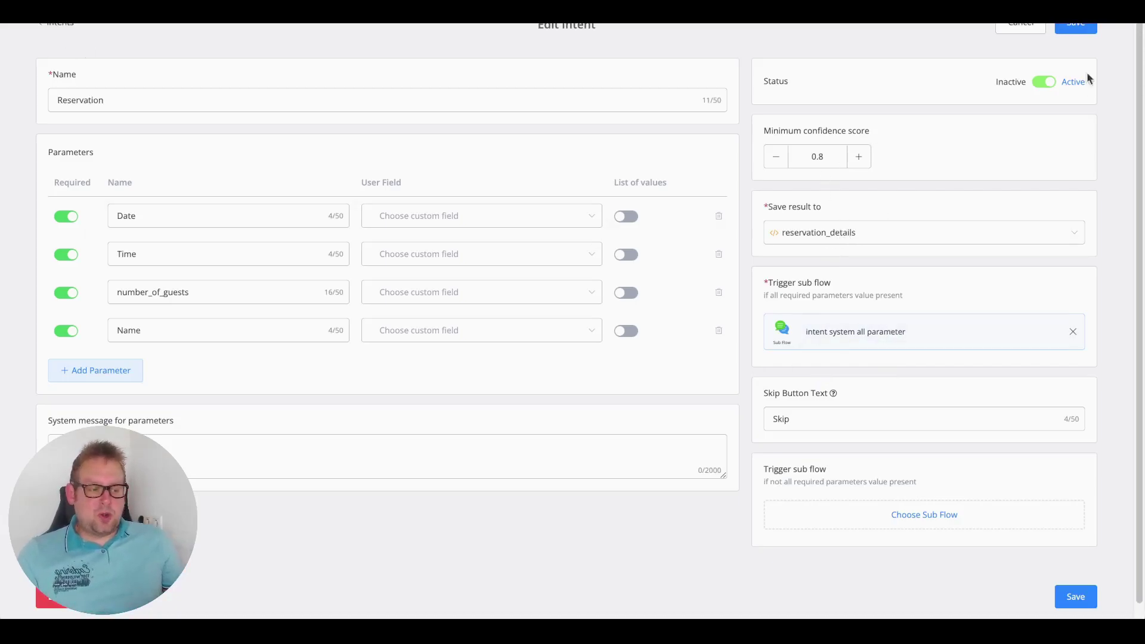
click(1076, 27)
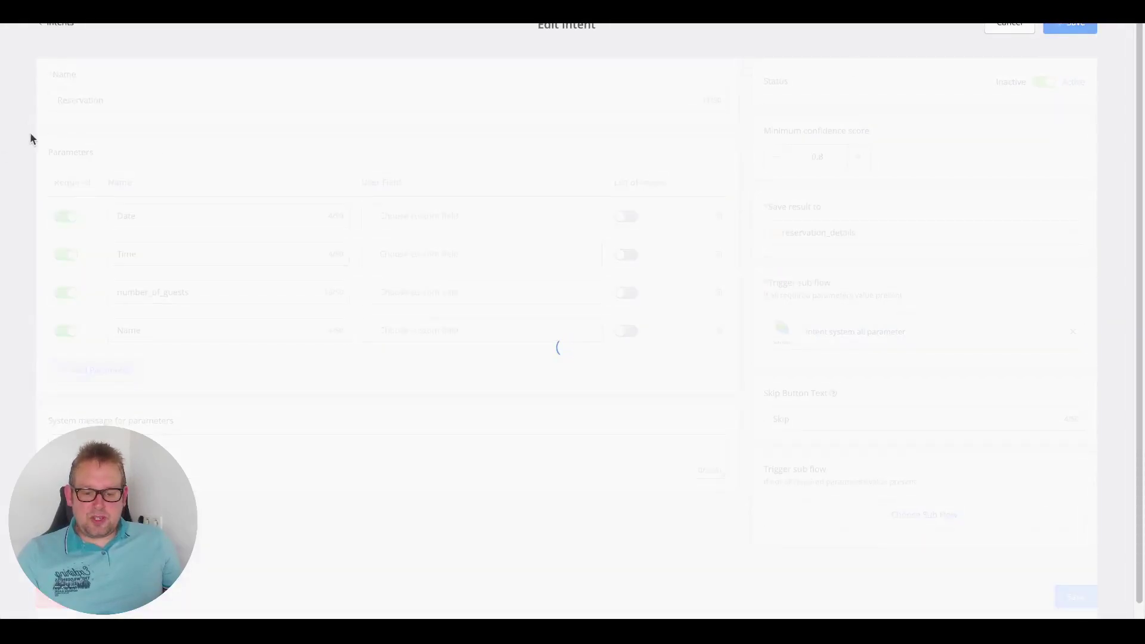
- Open a flow in draft editing and bring up the Send Message #1 step
click(48, 75)
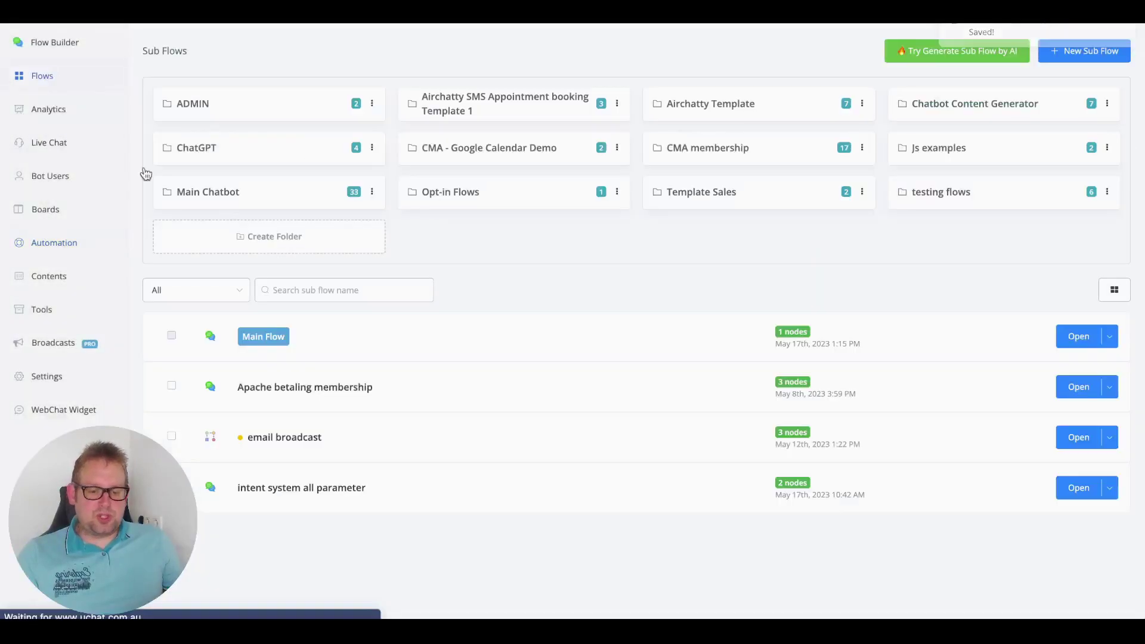
click(1073, 487)
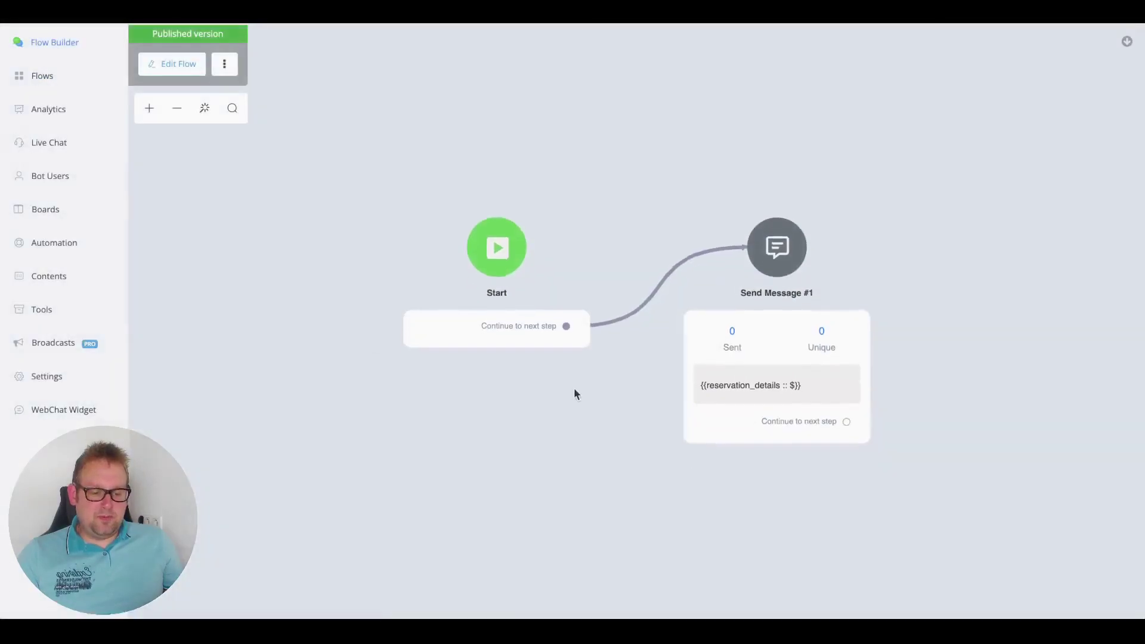
click(159, 64)
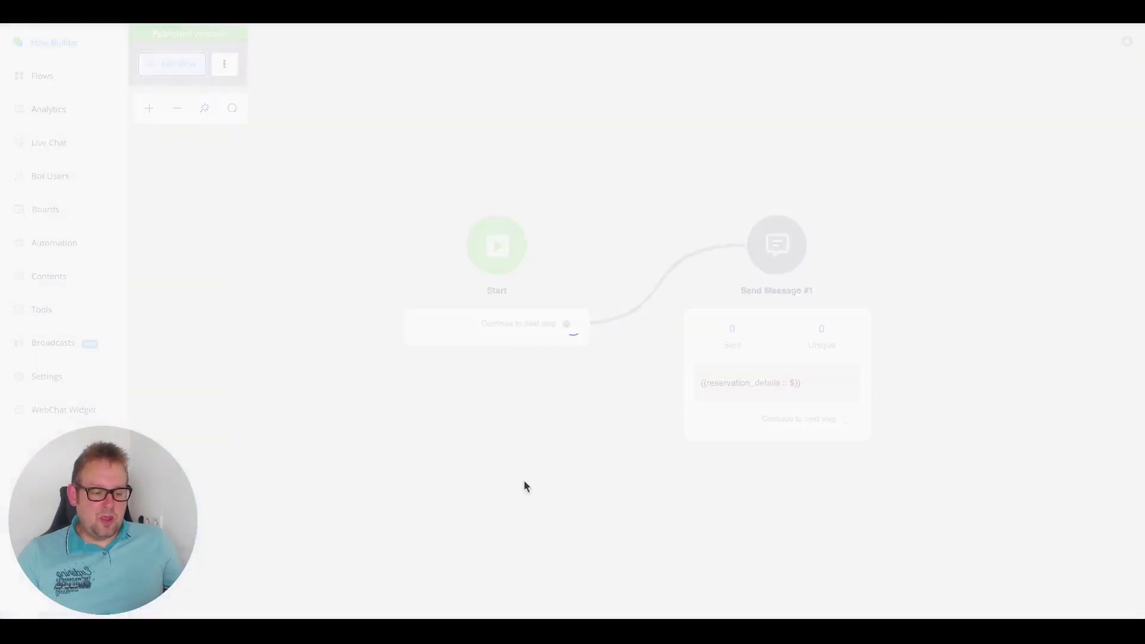
drag(775, 558, 433, 529)
click(463, 365)
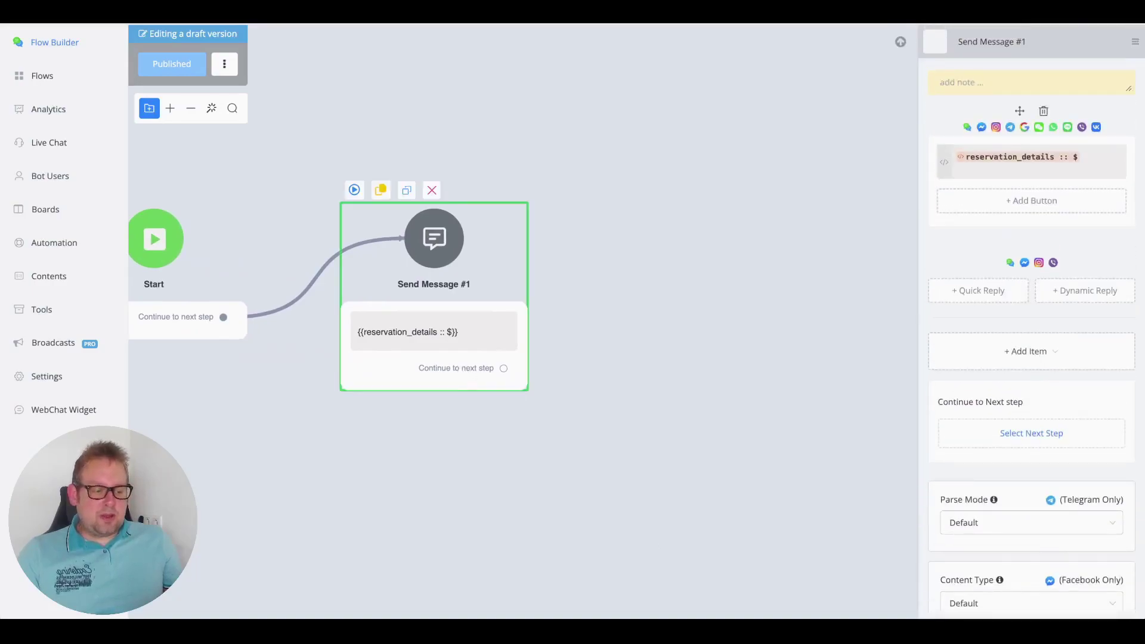
- Add a new Action step containing a Set Variable Value action
click(636, 259)
click(702, 368)
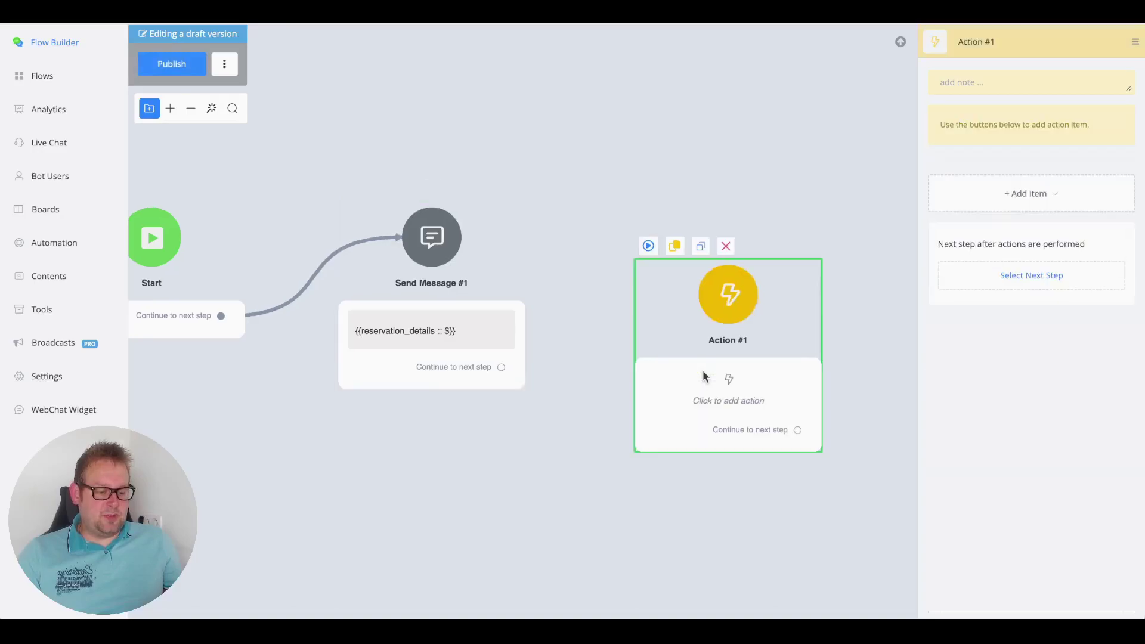
click(1058, 193)
mouse_move(963, 228)
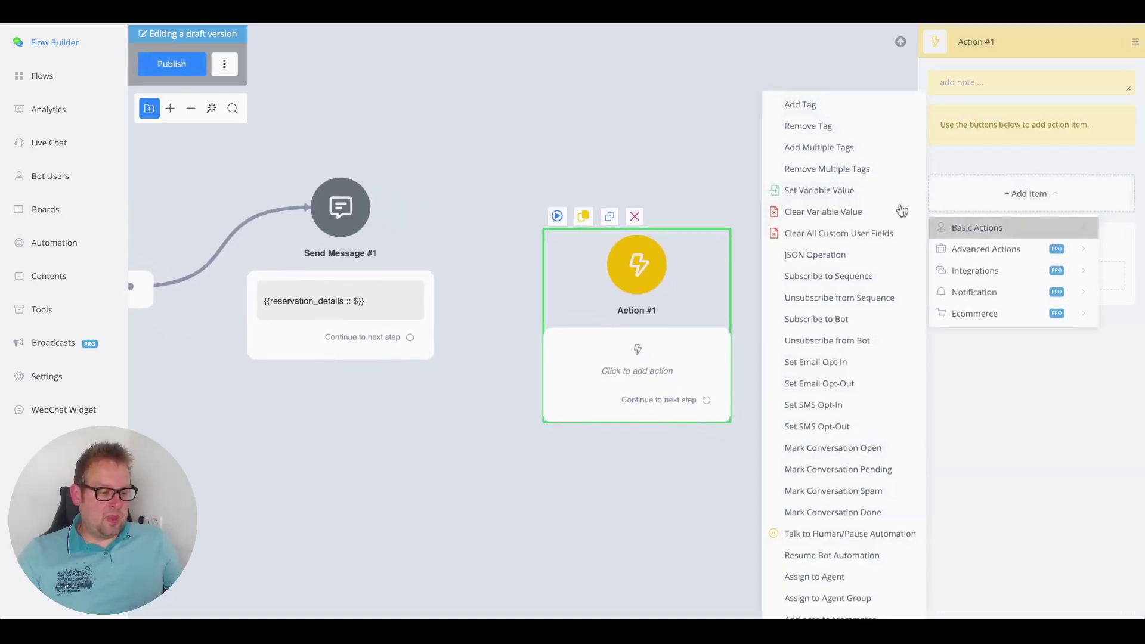
click(805, 194)
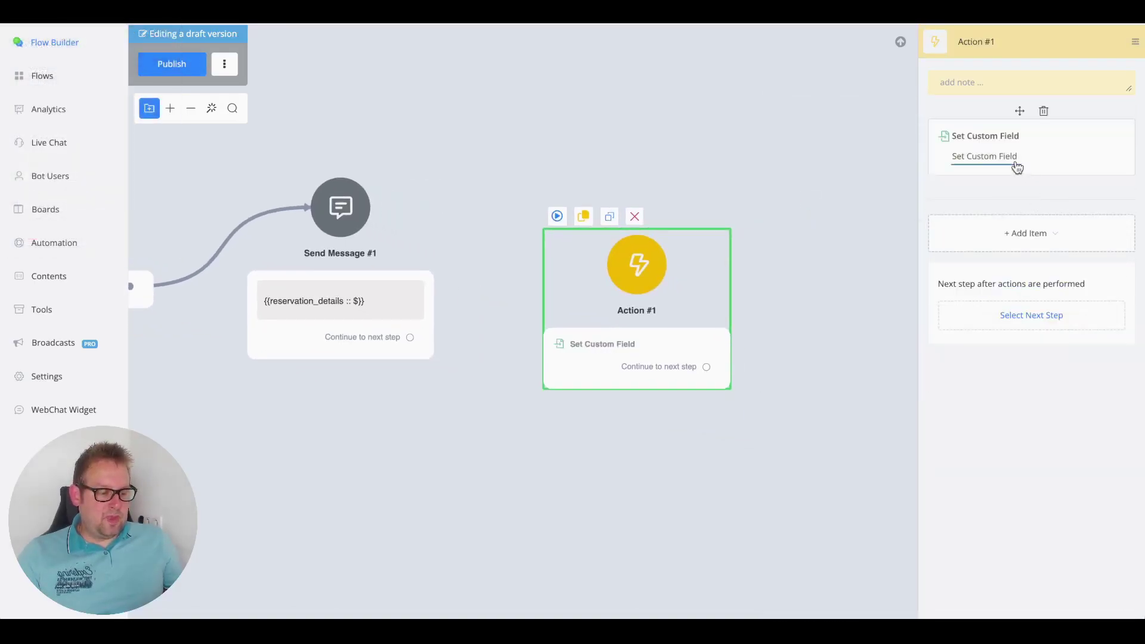
click(1017, 158)
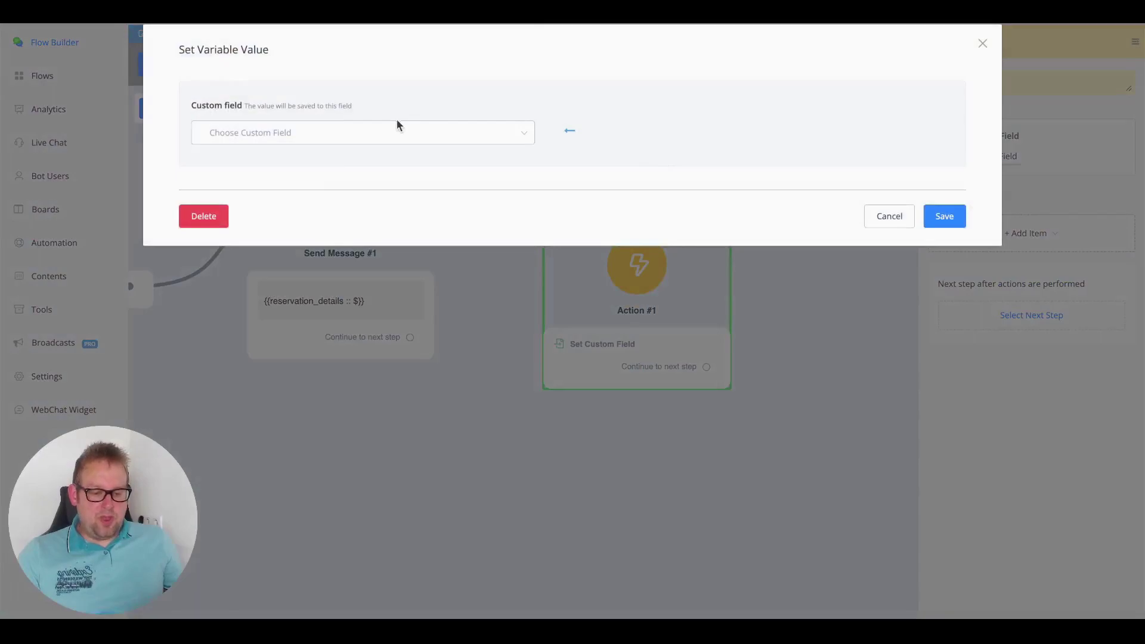
- Set the date custom field to {{reservation_details}} with JSON path $.data.Date from the Reservation intent
click(382, 137)
text(date)
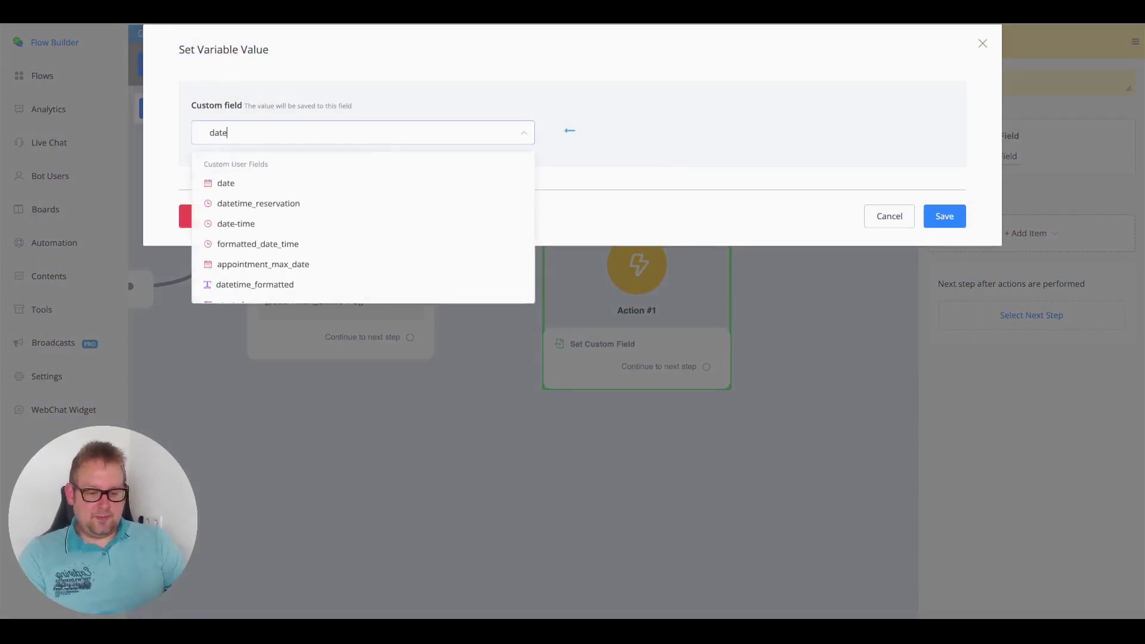
click(266, 191)
click(268, 291)
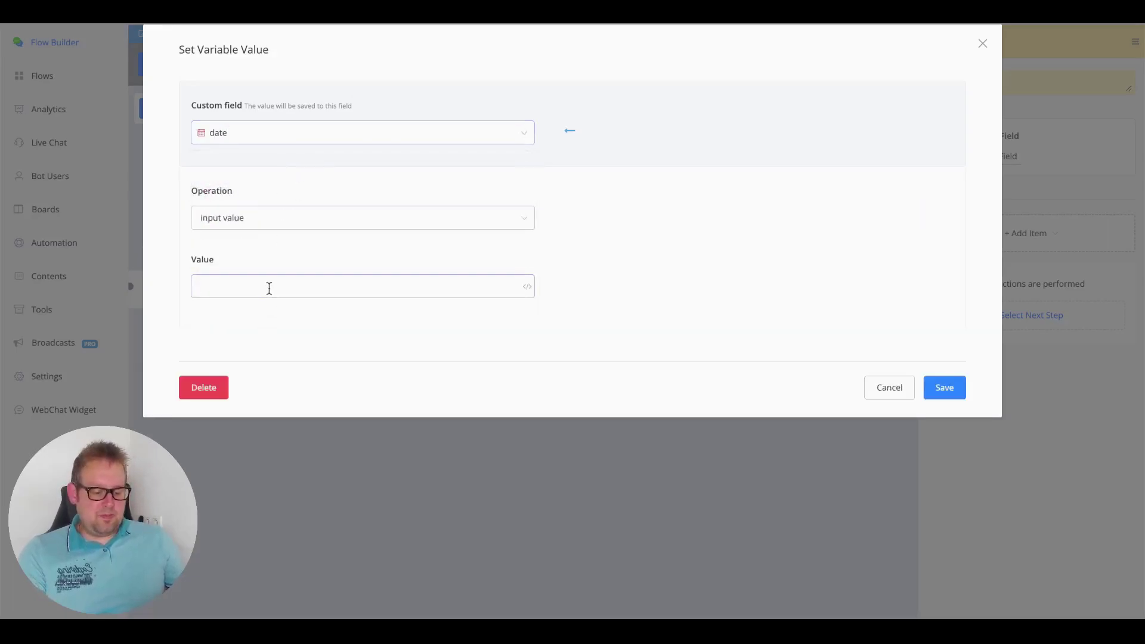
text({{)
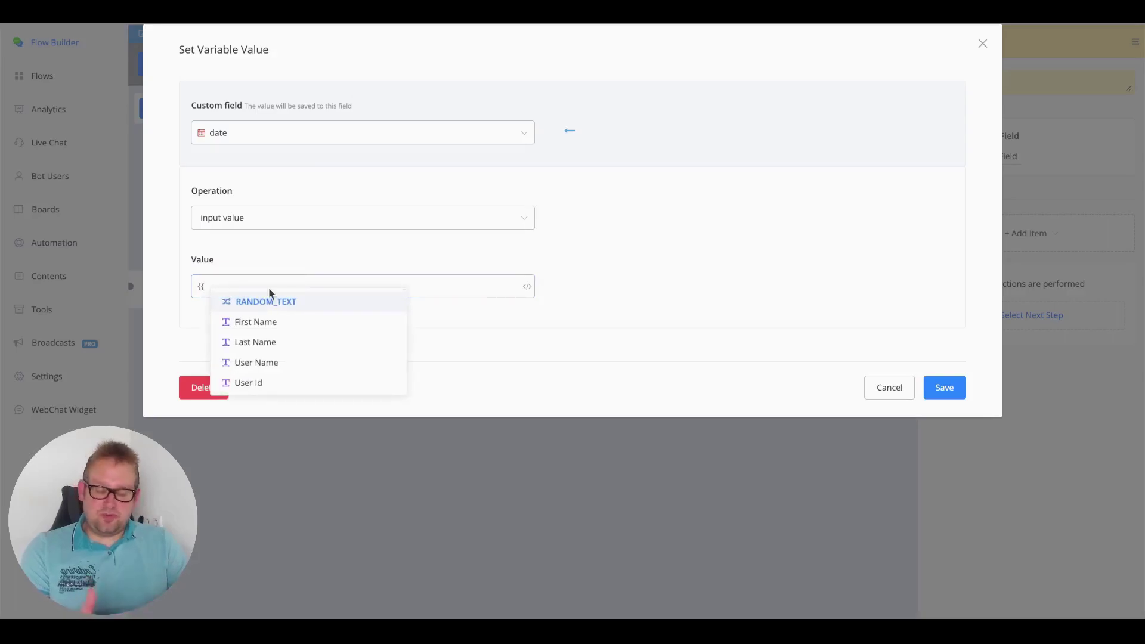
text(reser)
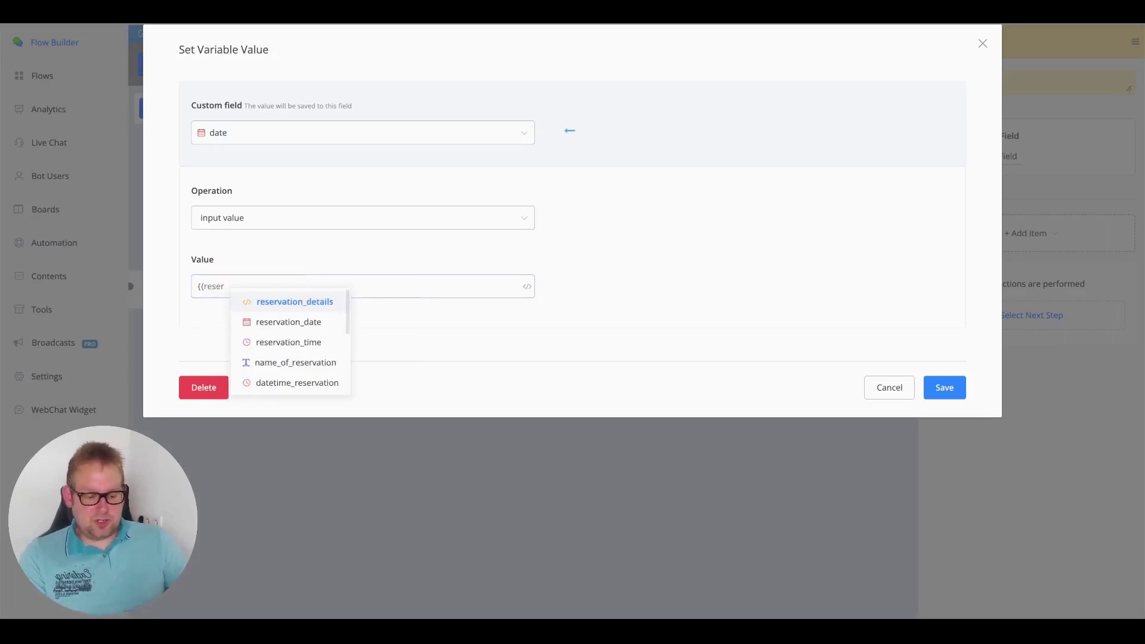
key(Return)
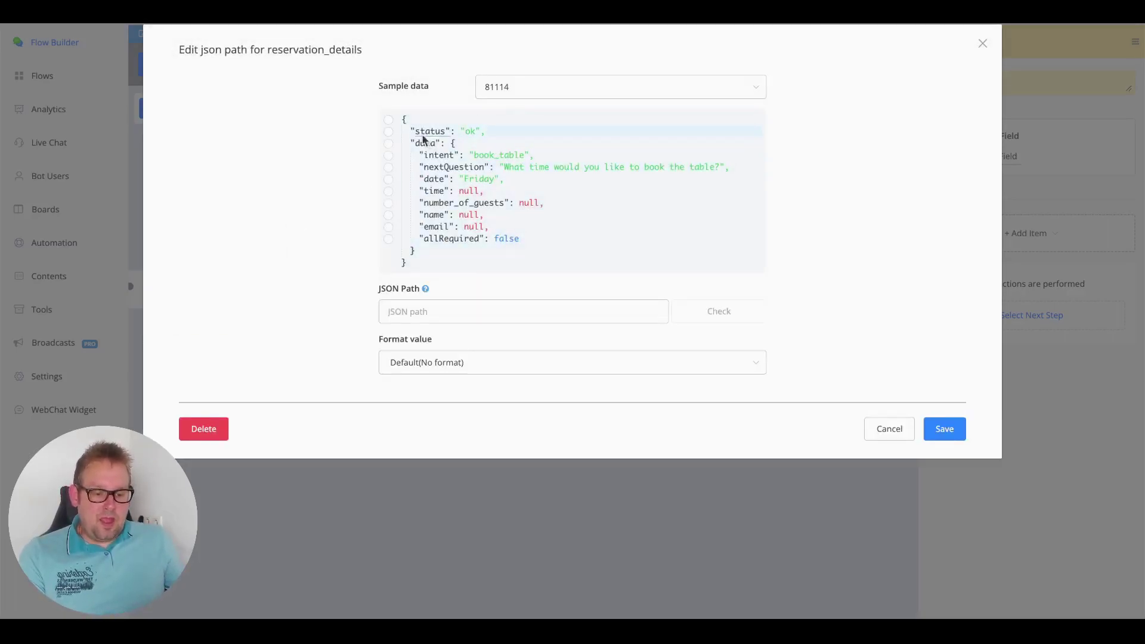
click(391, 180)
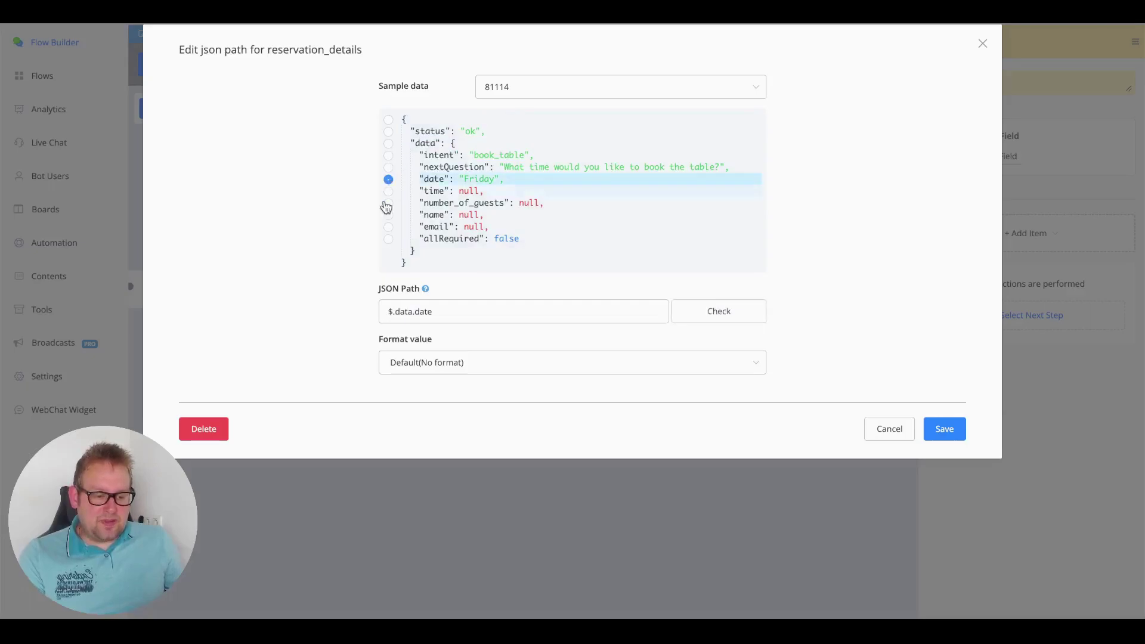
click(575, 87)
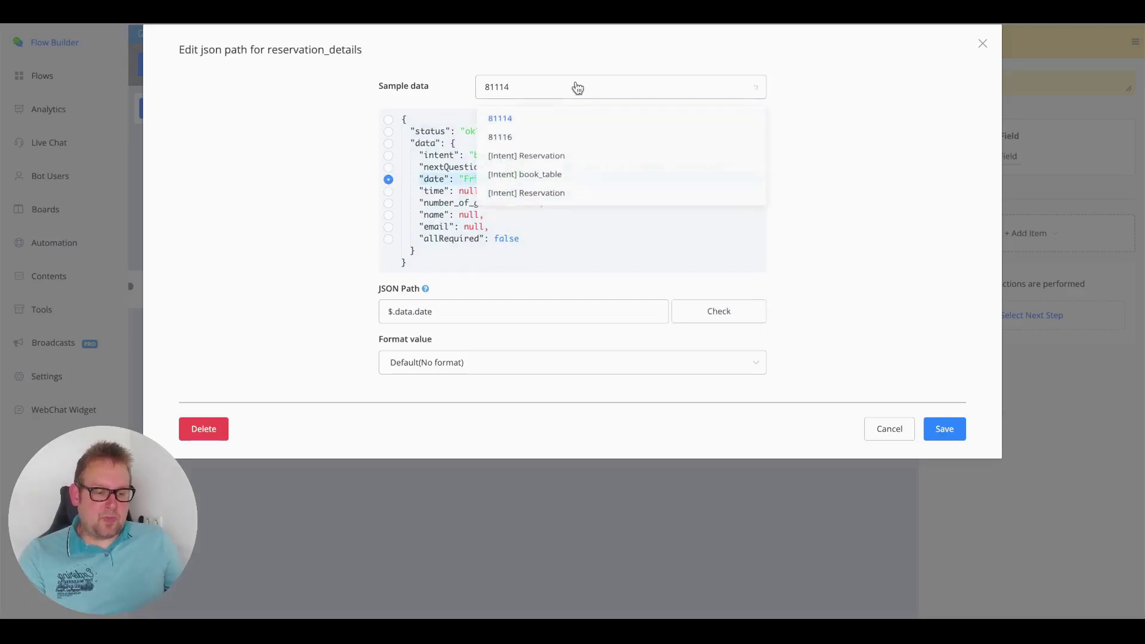
click(545, 202)
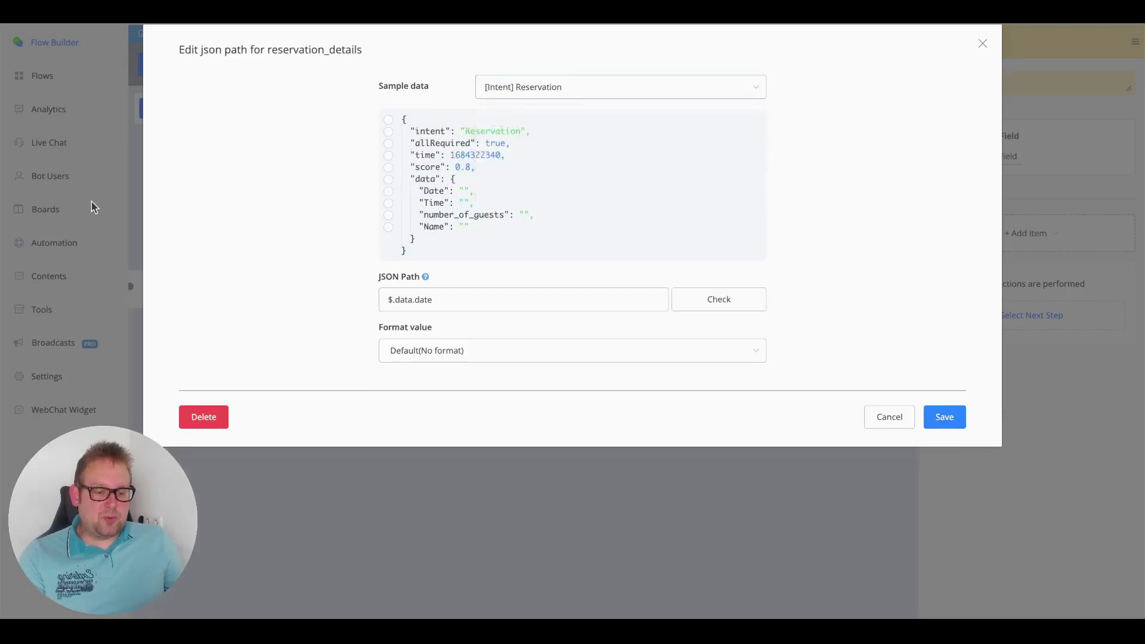
click(388, 192)
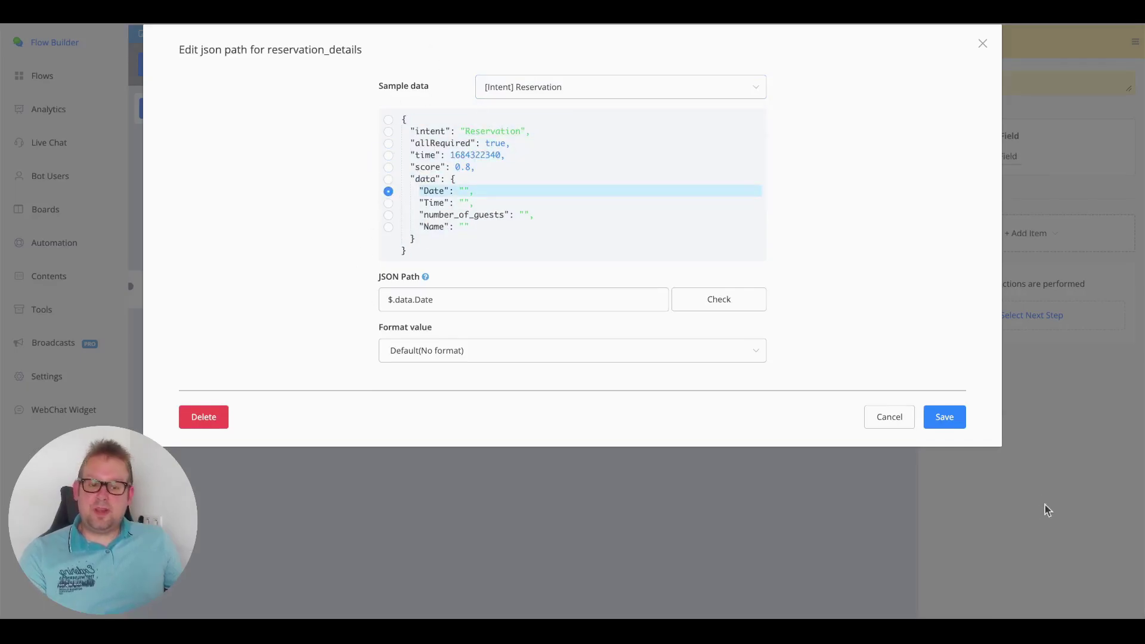
click(953, 420)
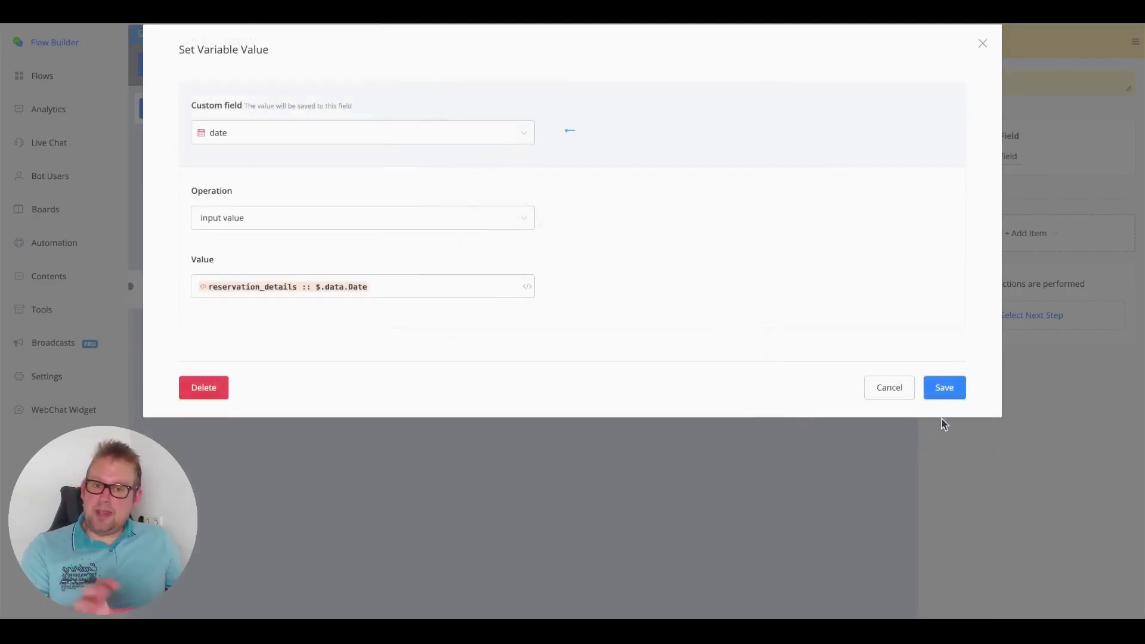
click(947, 393)
- Add another Set Variable Value action targeting the guests custom field
click(1007, 248)
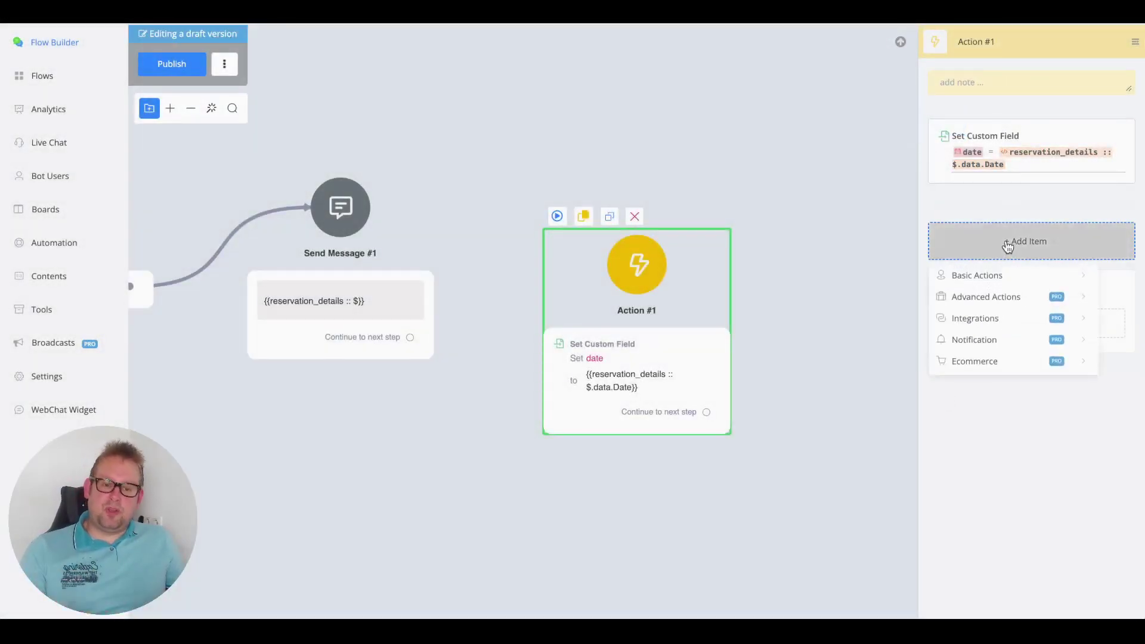
mouse_move(992, 276)
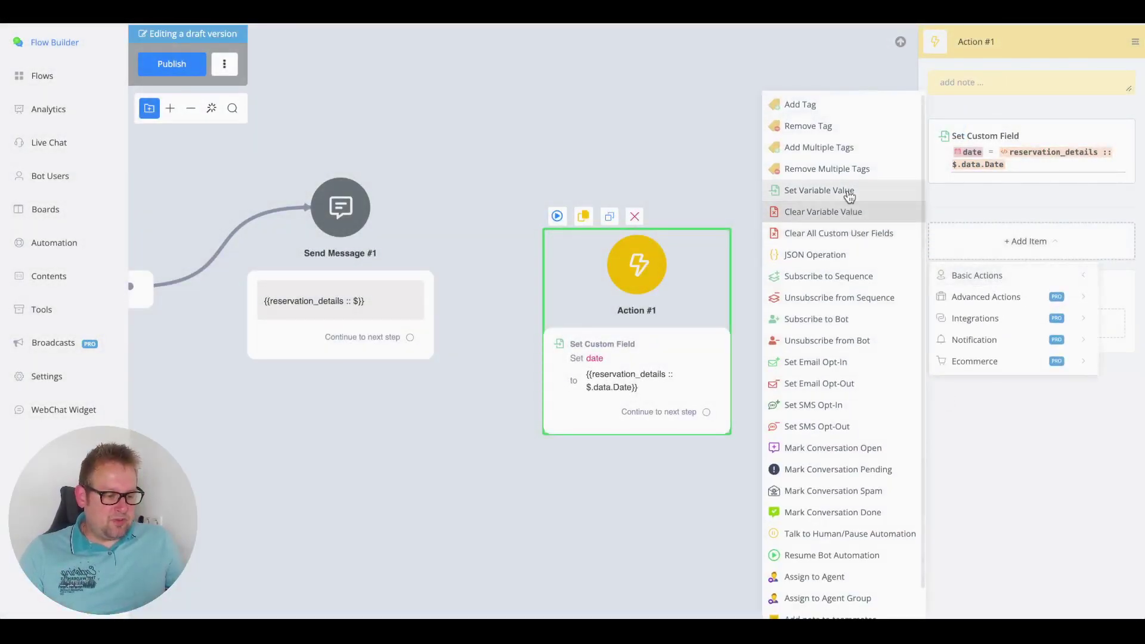
click(849, 191)
click(985, 250)
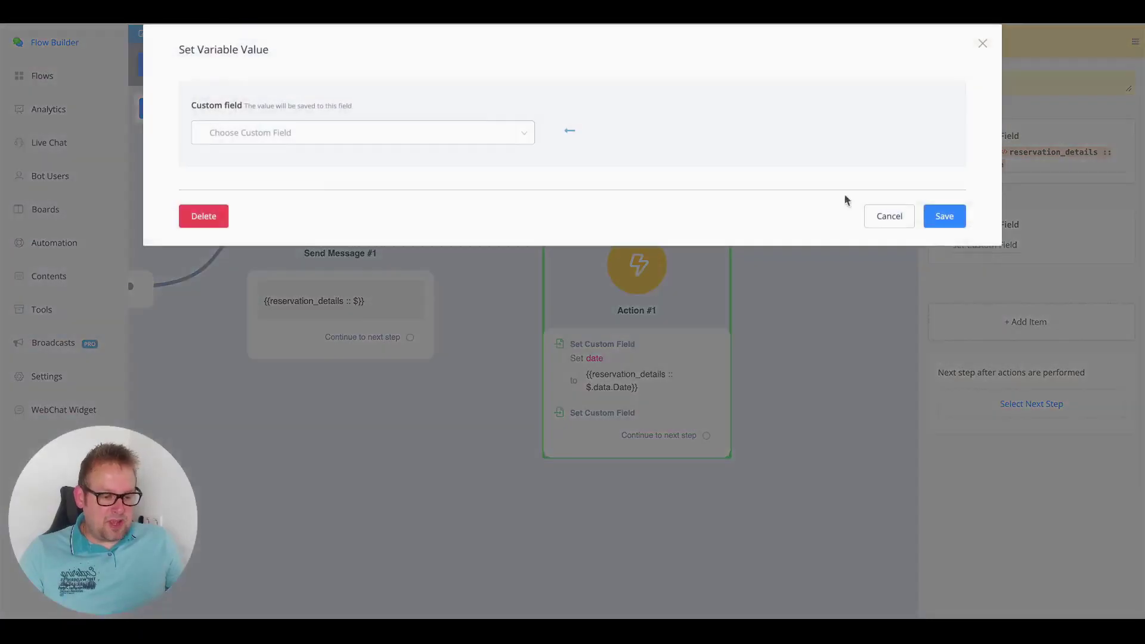
click(422, 138)
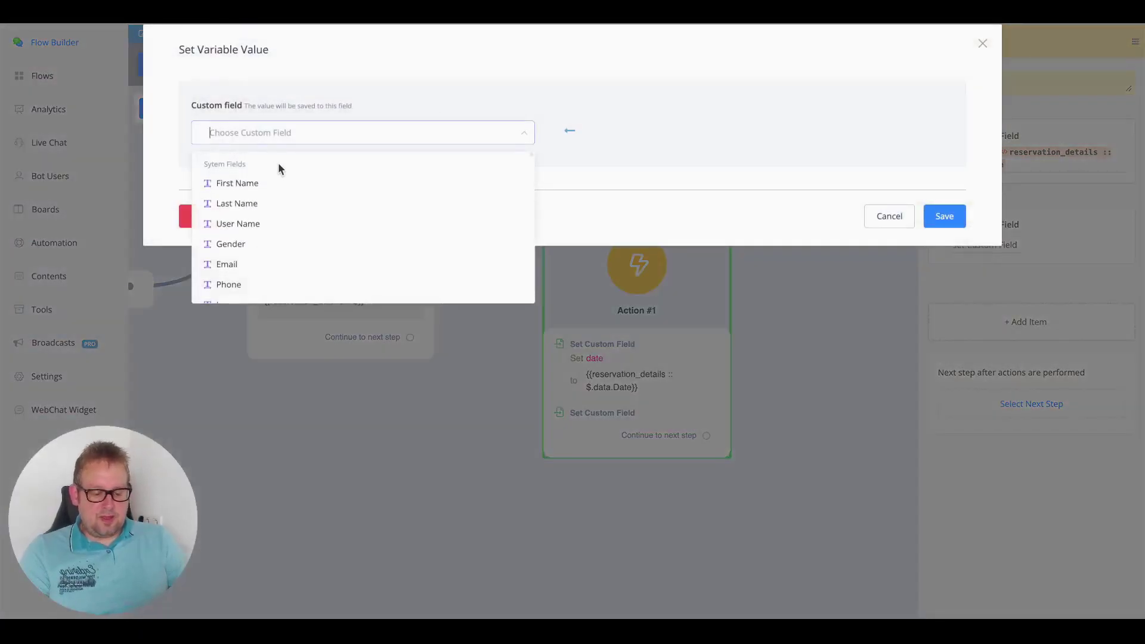
text(gues)
click(266, 190)
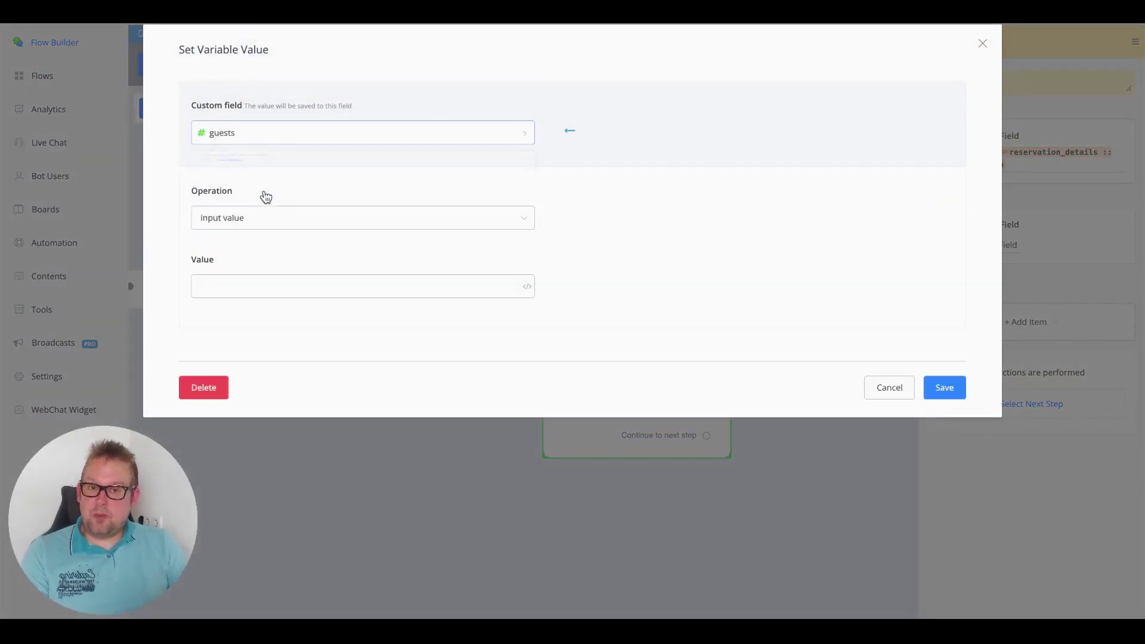
- Fill guests with {{reservation_details}} using JSON path $.data.number_of_guests, and save
click(239, 285)
text({{reser)
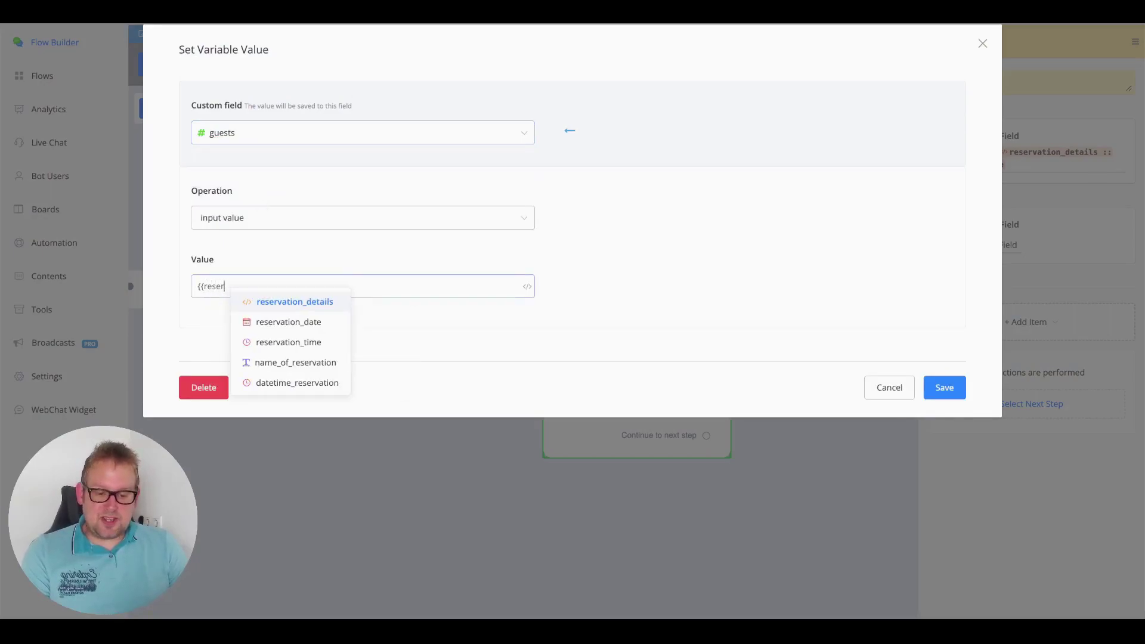
key(Return)
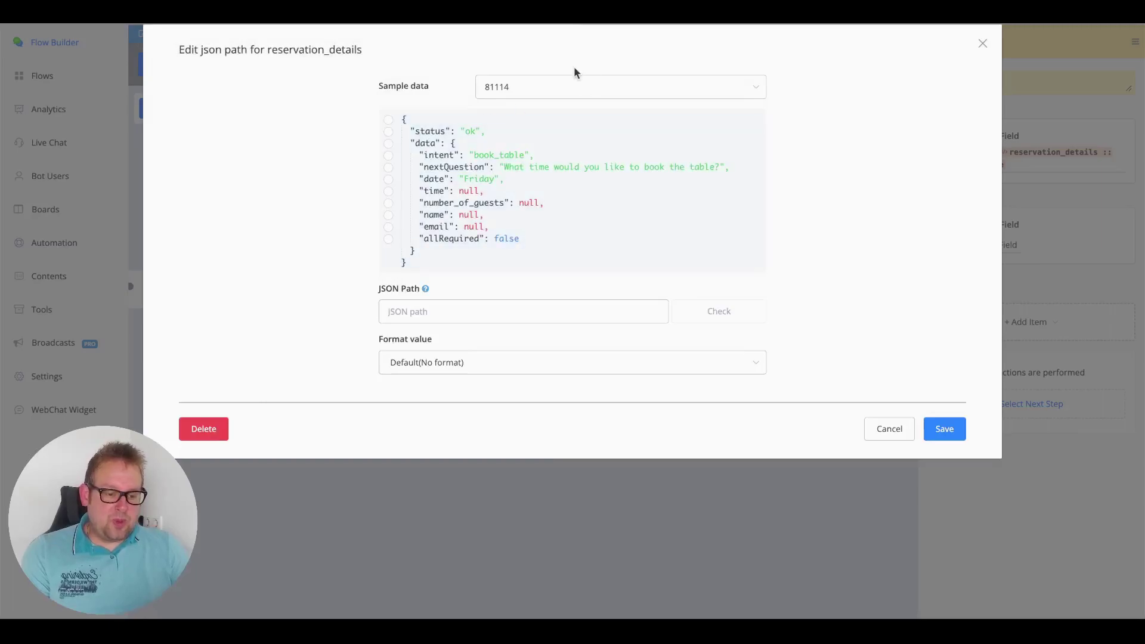
click(575, 88)
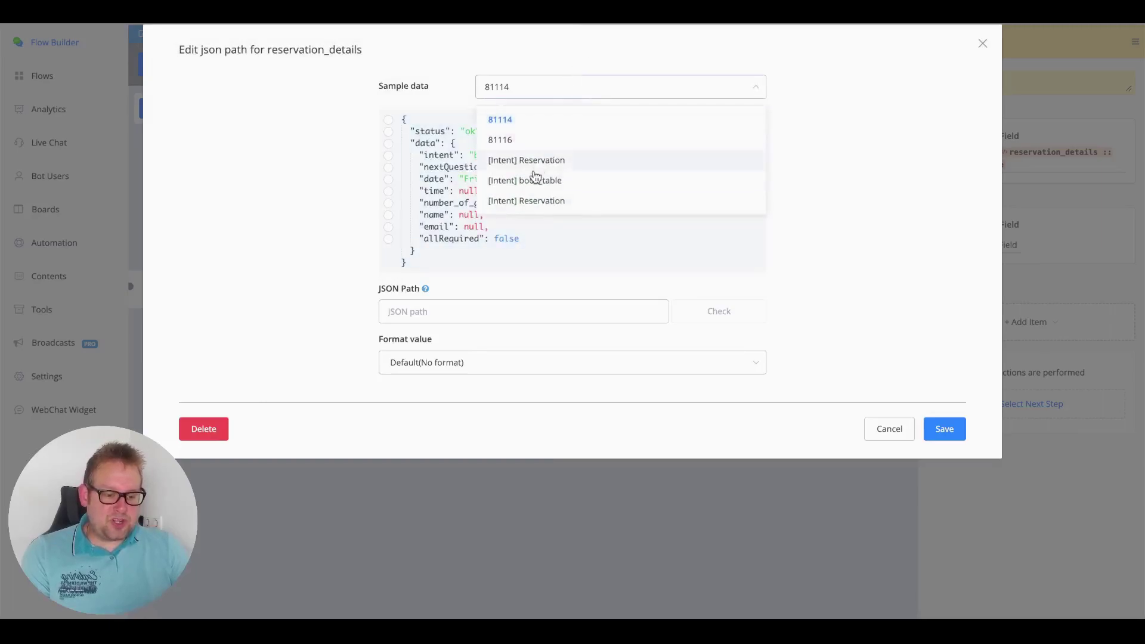
click(532, 203)
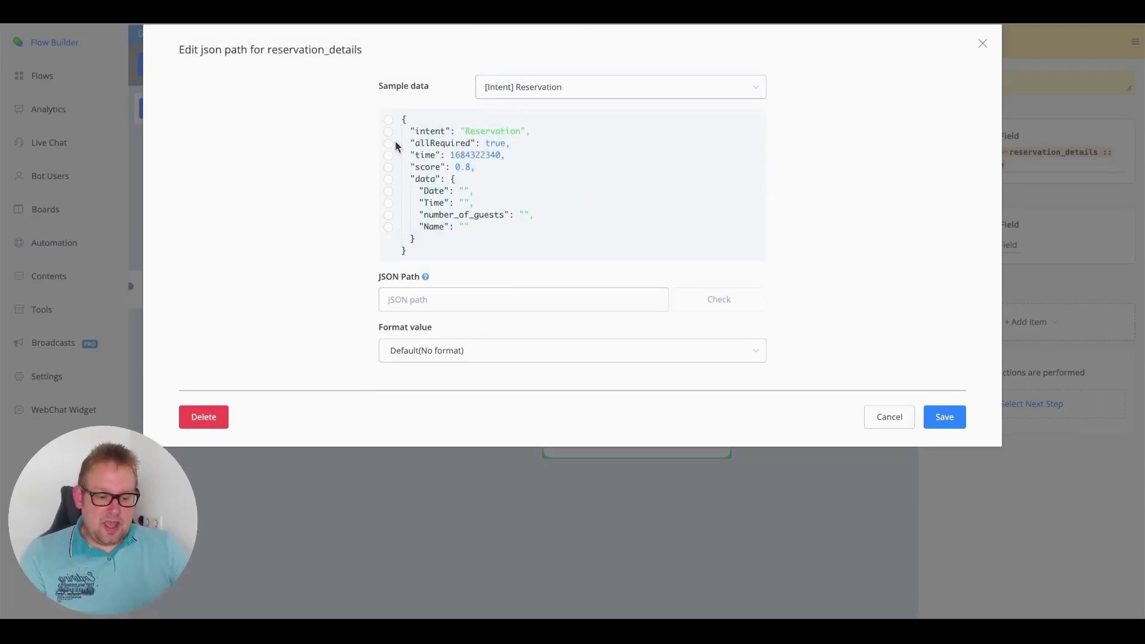
click(388, 216)
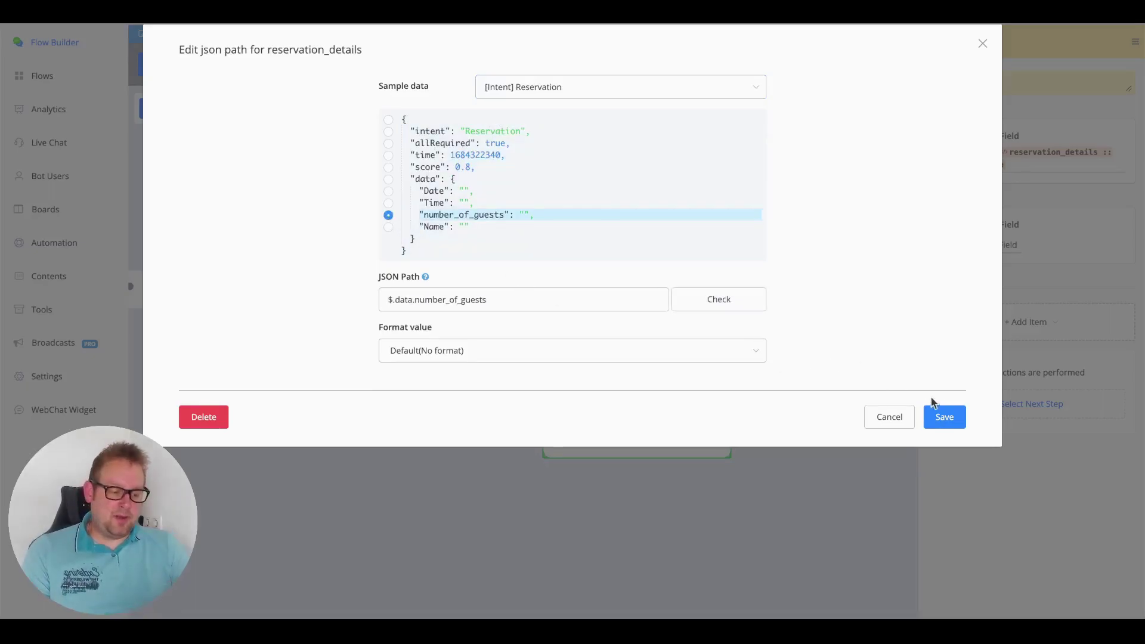
click(944, 414)
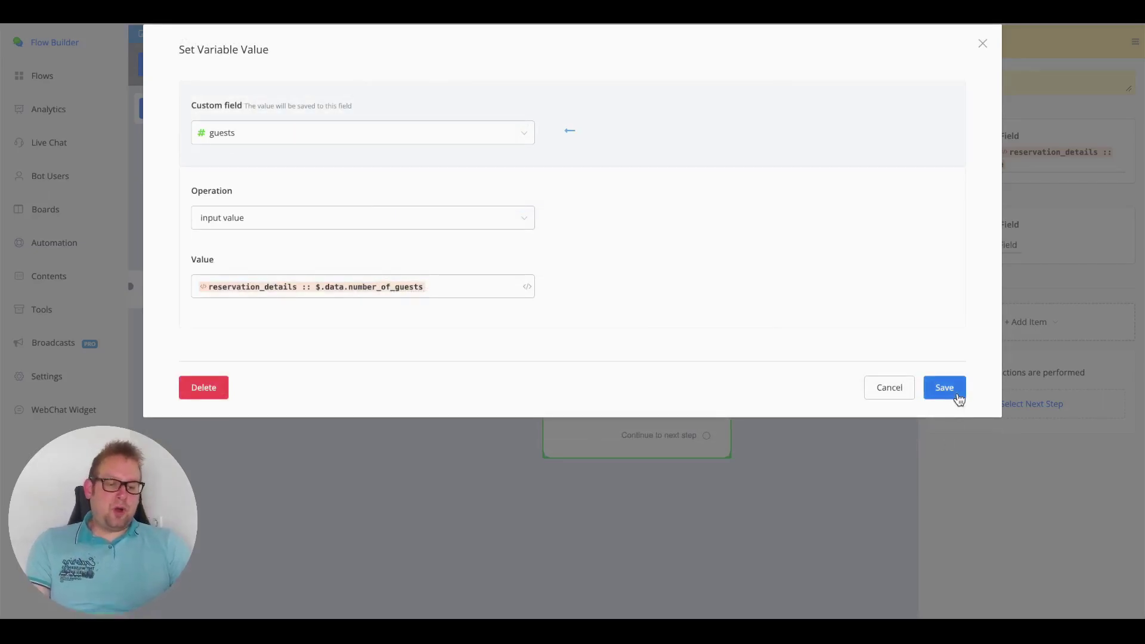
click(955, 394)
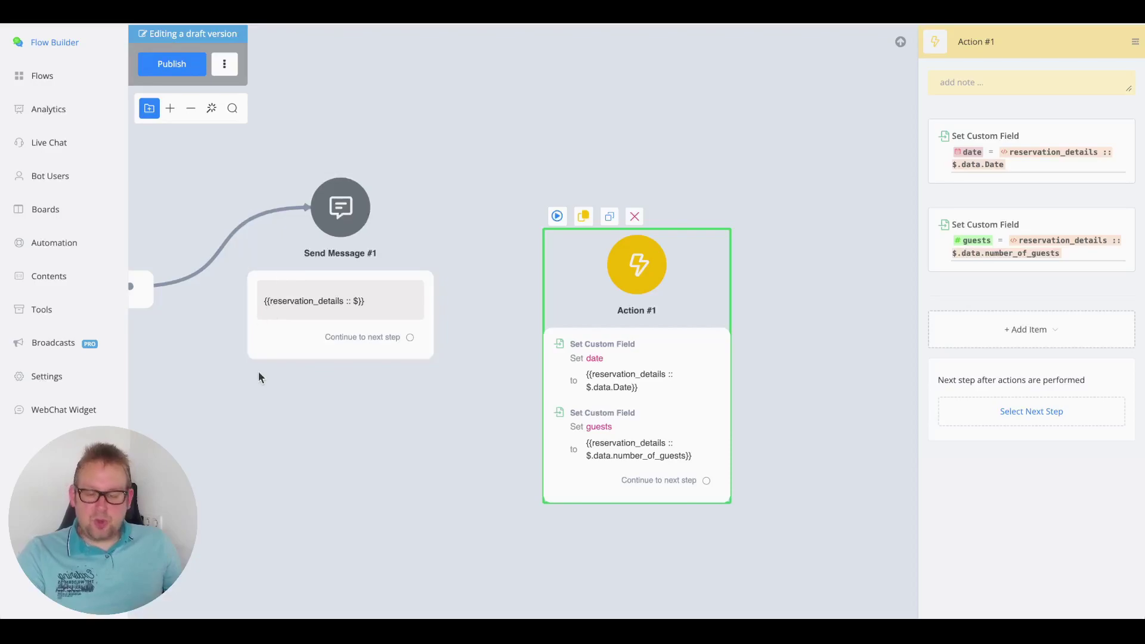
- Delete both the date and guests Set Custom Field actions from Action #1
drag(639, 434, 659, 377)
mouse_move(1061, 110)
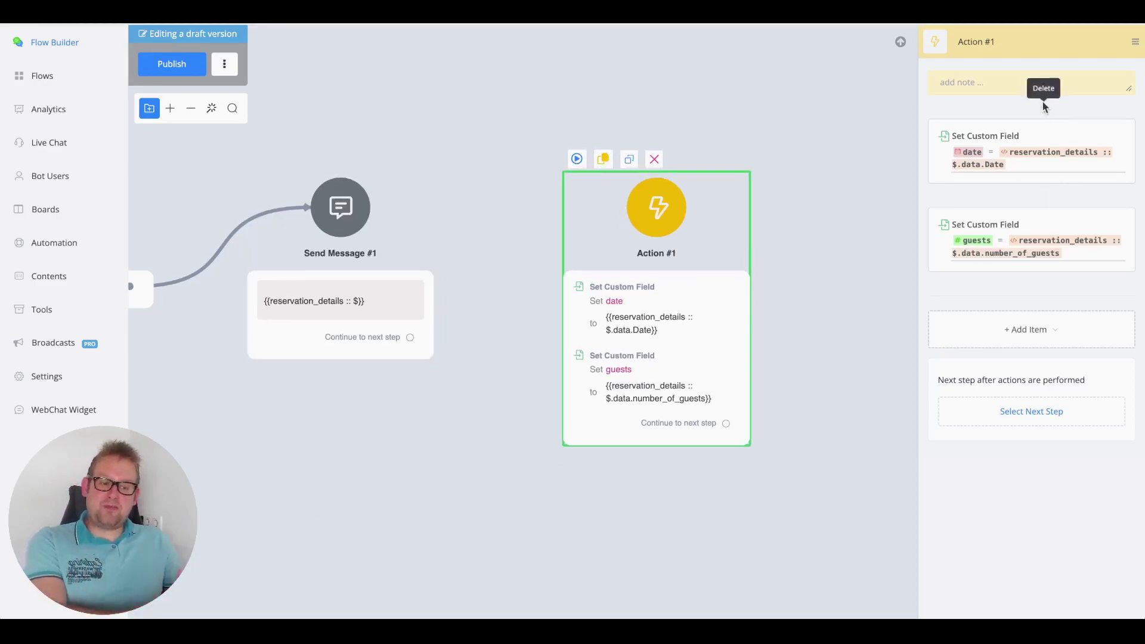
click(1043, 107)
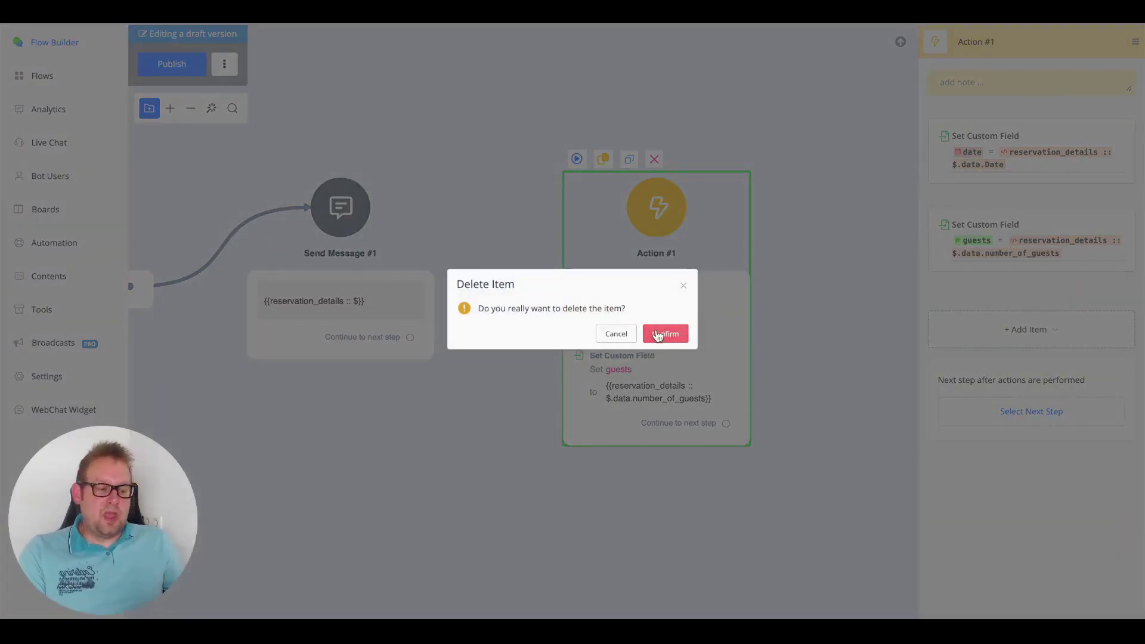
click(657, 333)
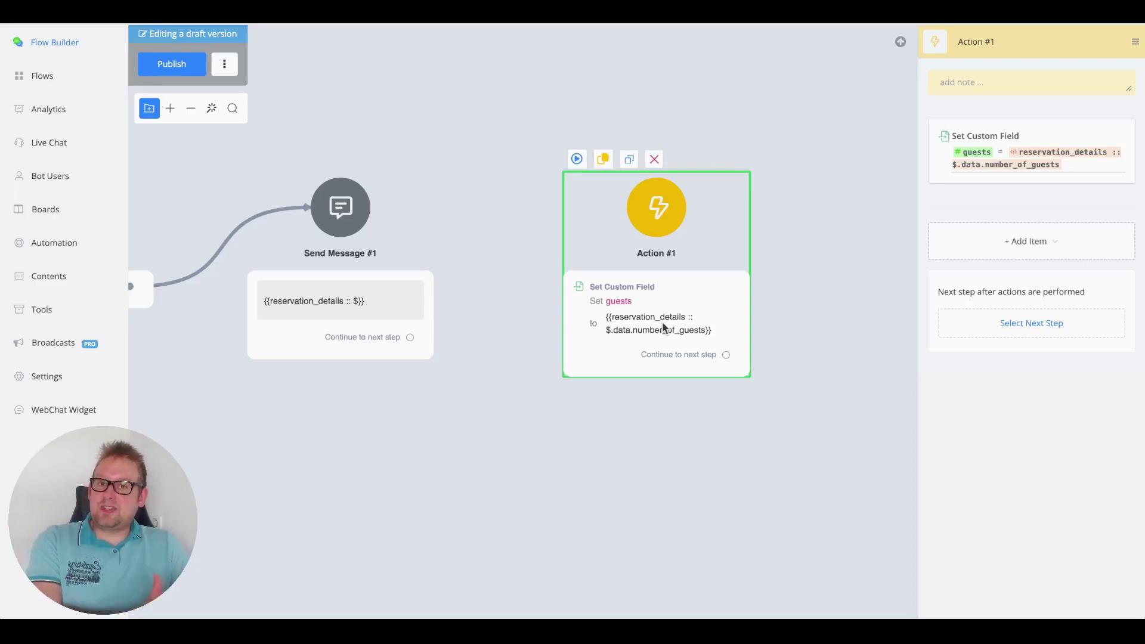
mouse_move(954, 167)
click(1043, 112)
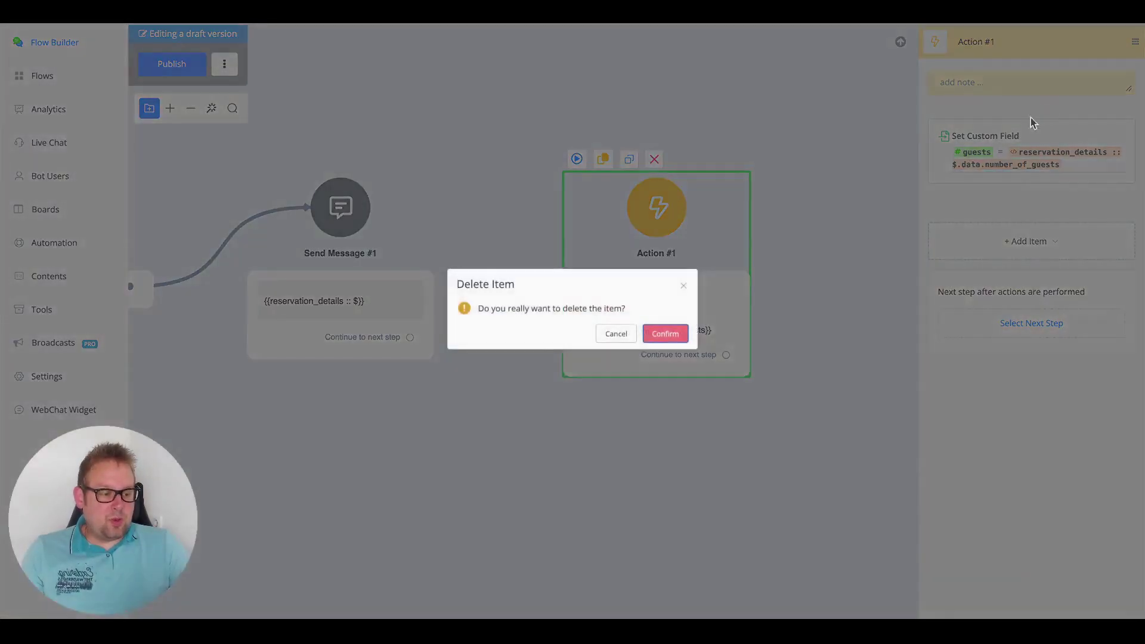
click(691, 339)
- Add a Clear Custom Field action for date, then delete the whole Action #1 node
click(1107, 210)
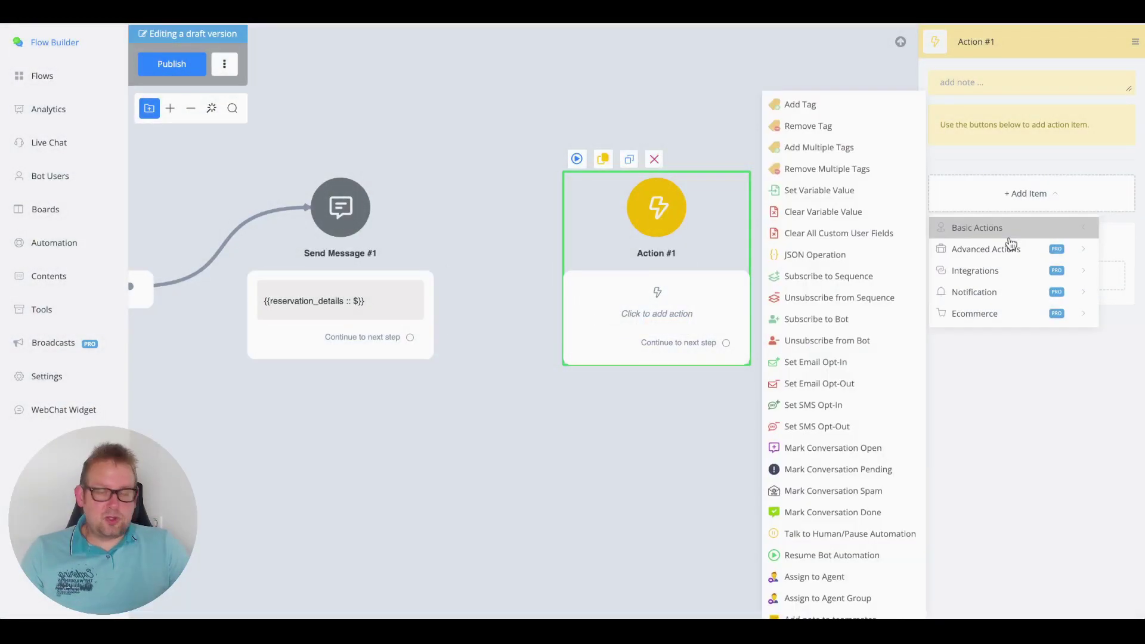
mouse_move(1010, 245)
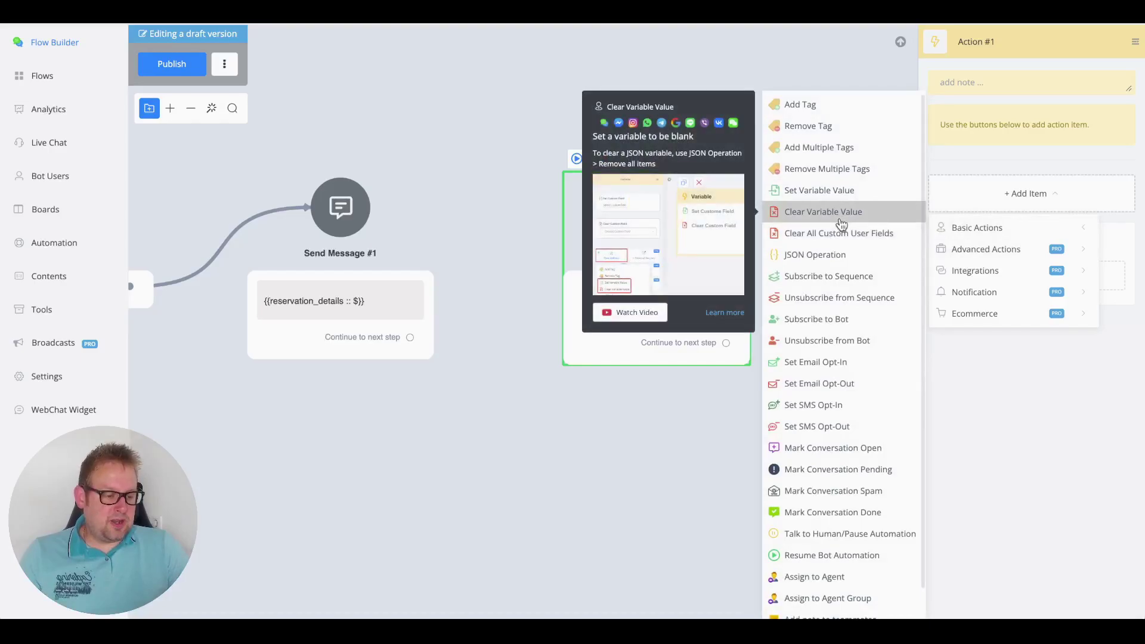
click(841, 221)
click(996, 167)
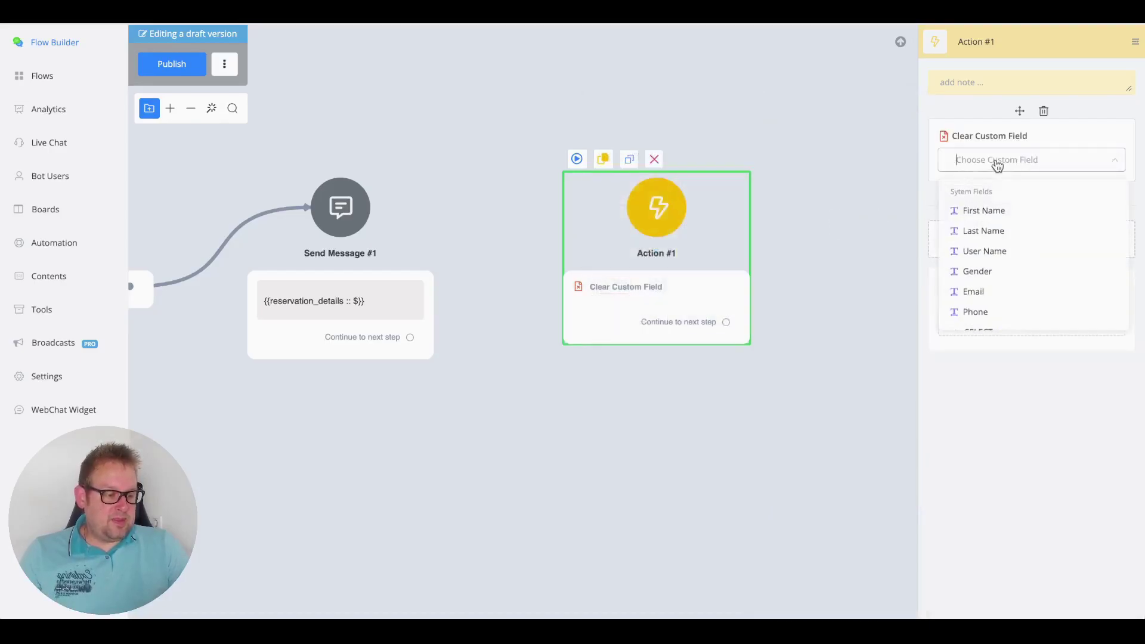
text(date)
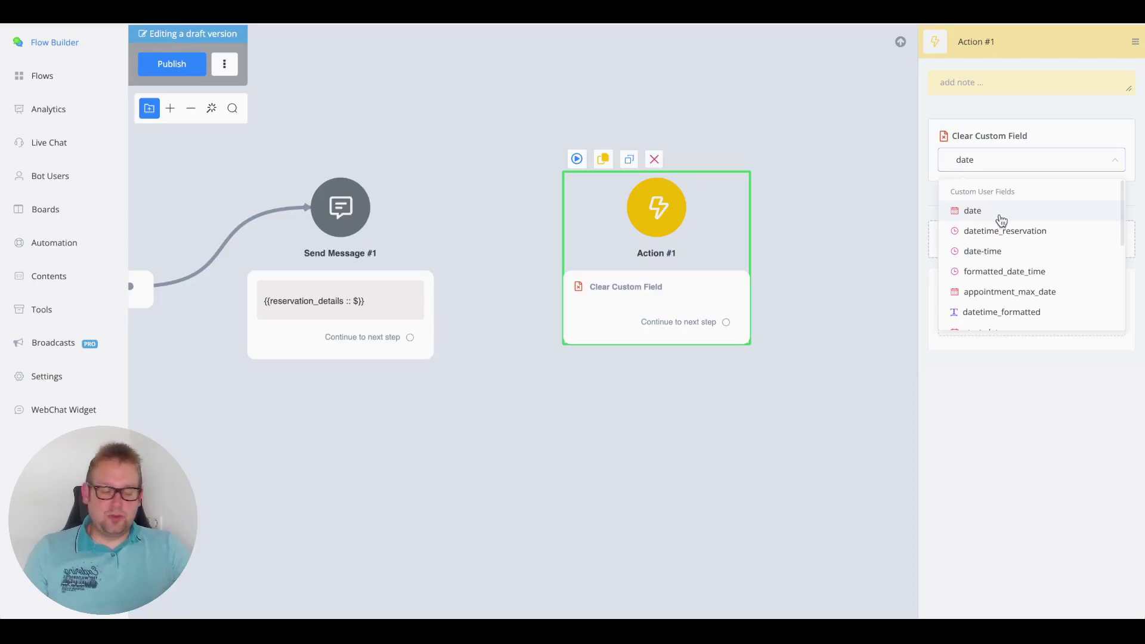
click(1001, 221)
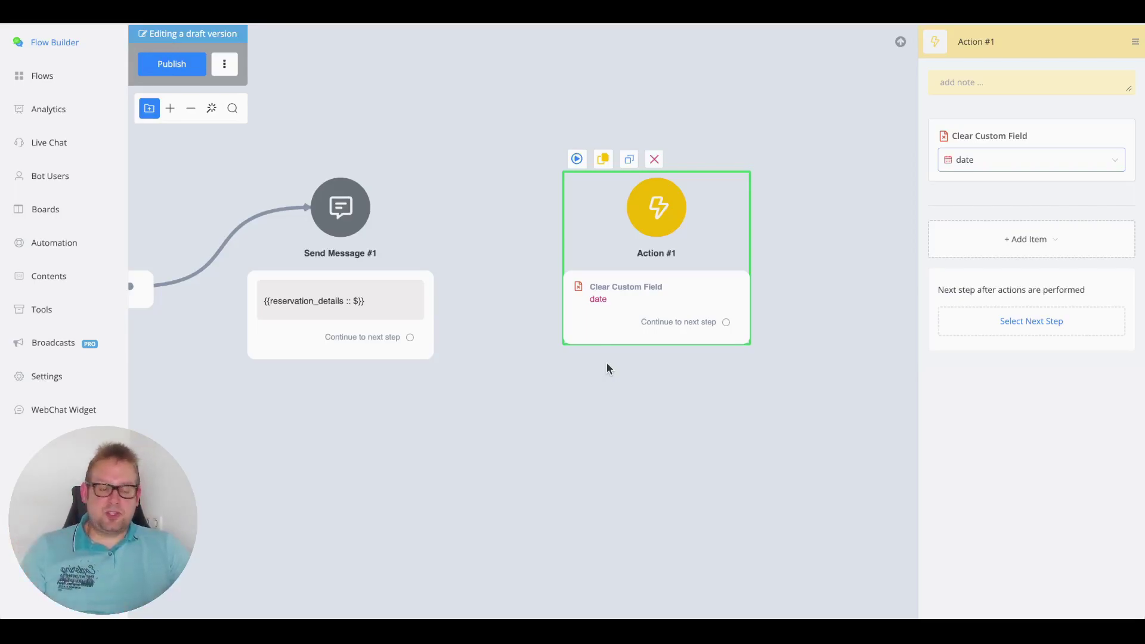
click(654, 159)
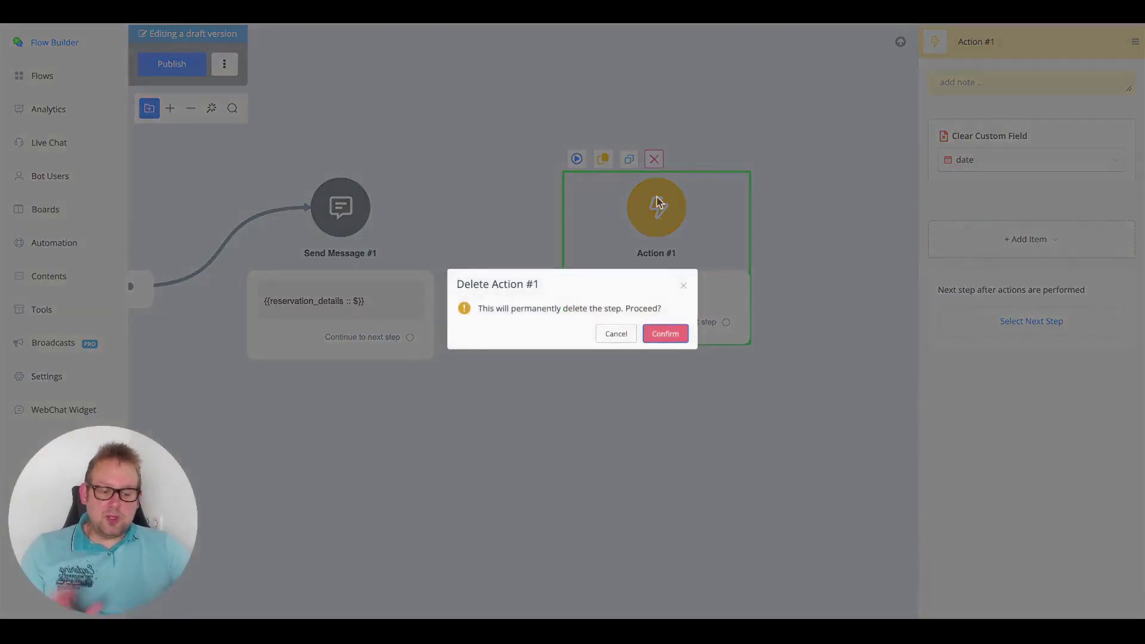
click(666, 333)
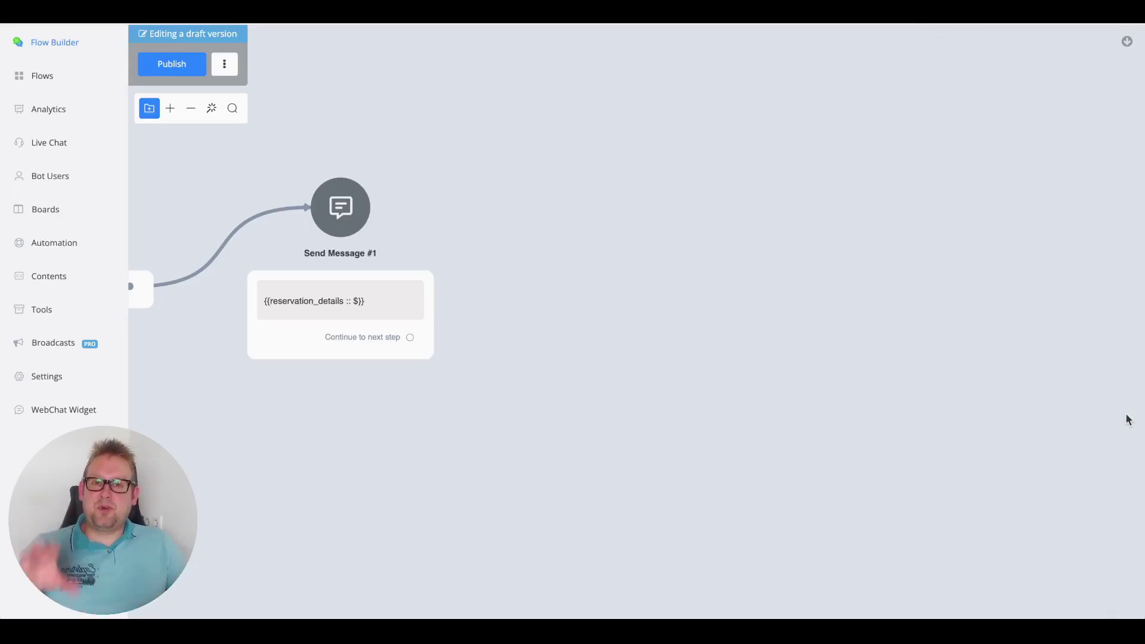
- Delete the Reservation intent and enter 'restaurant reservations' as the AI generation prompt
click(49, 246)
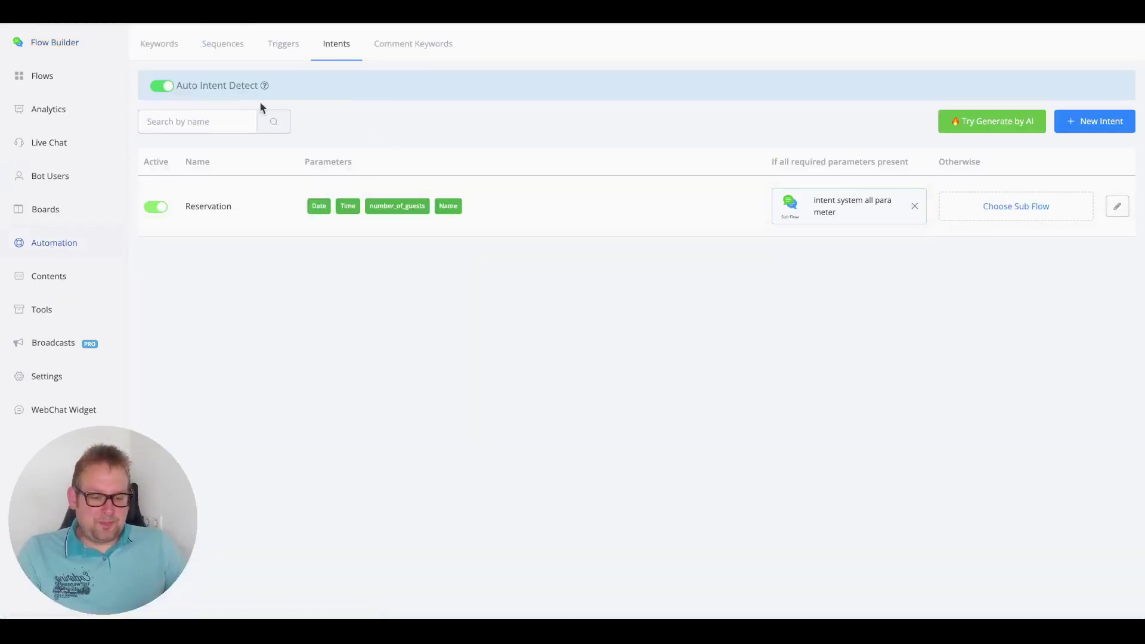
click(1121, 208)
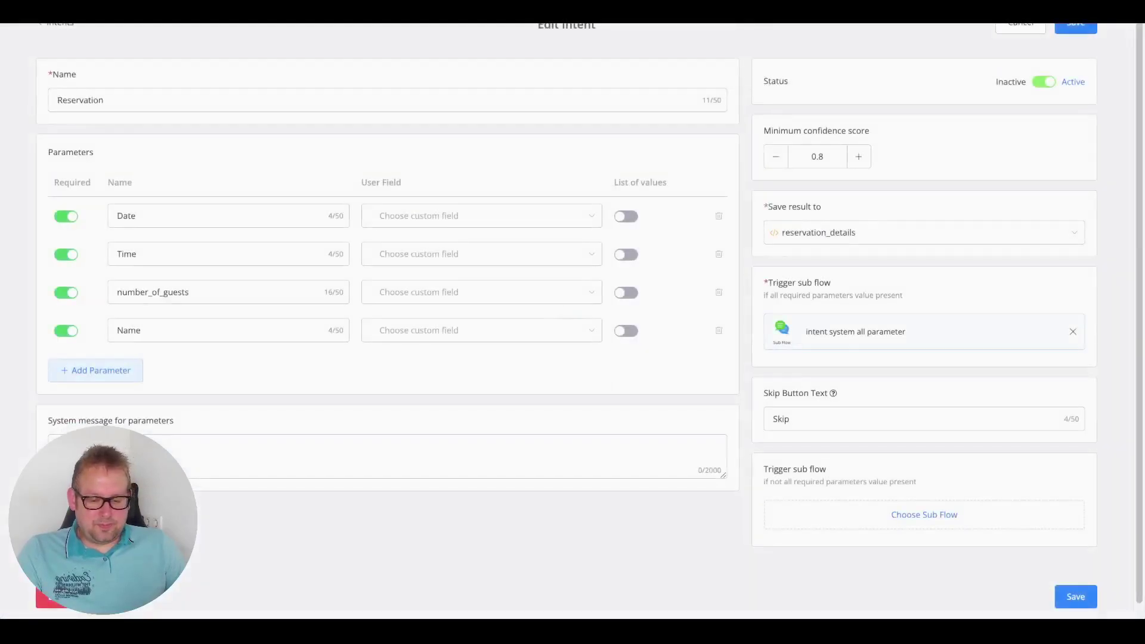
click(51, 597)
click(641, 345)
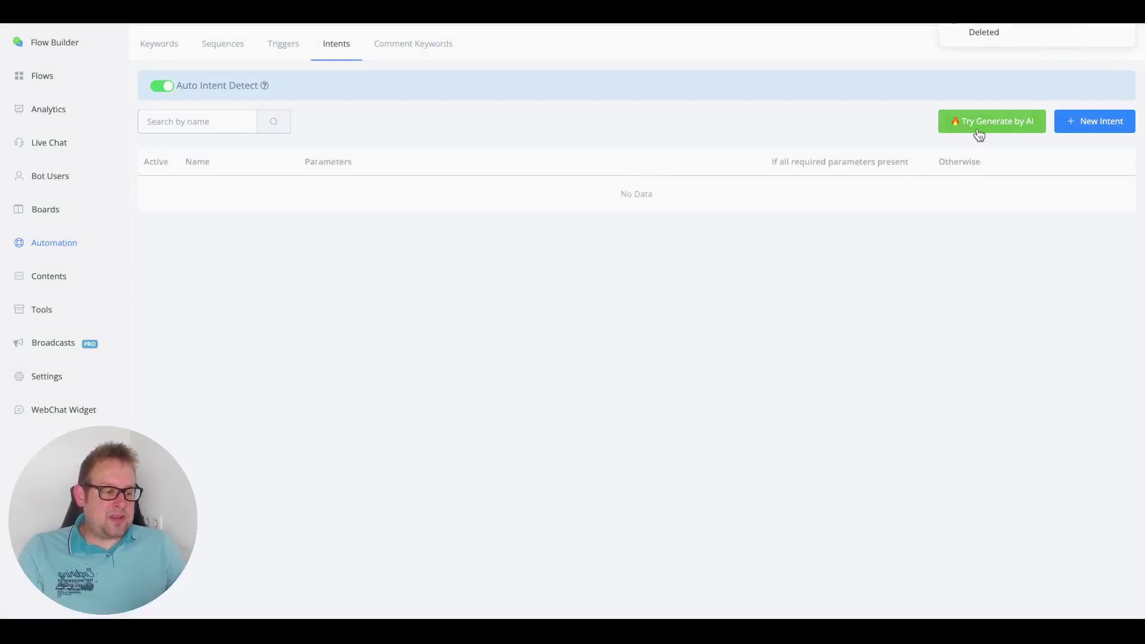
click(979, 133)
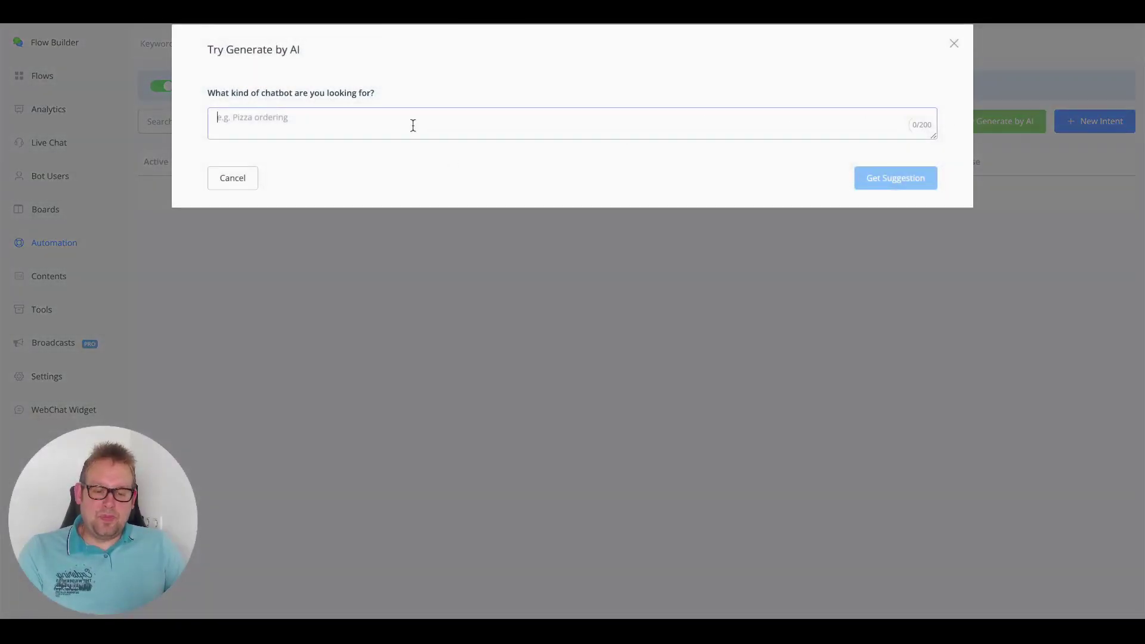
text(rest)
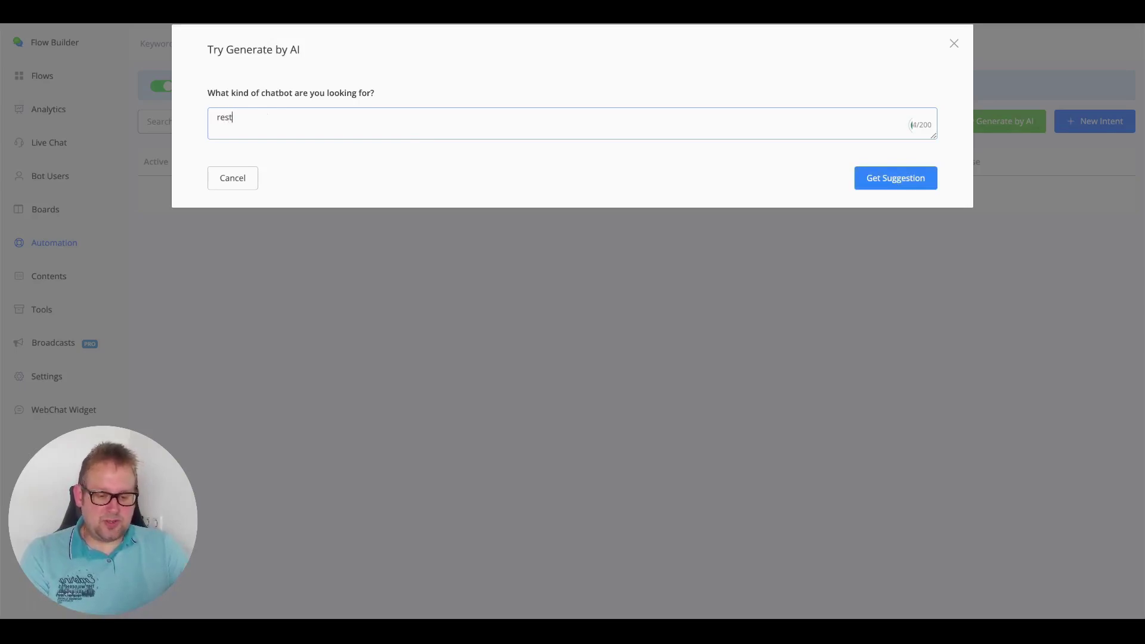
text(aurant res)
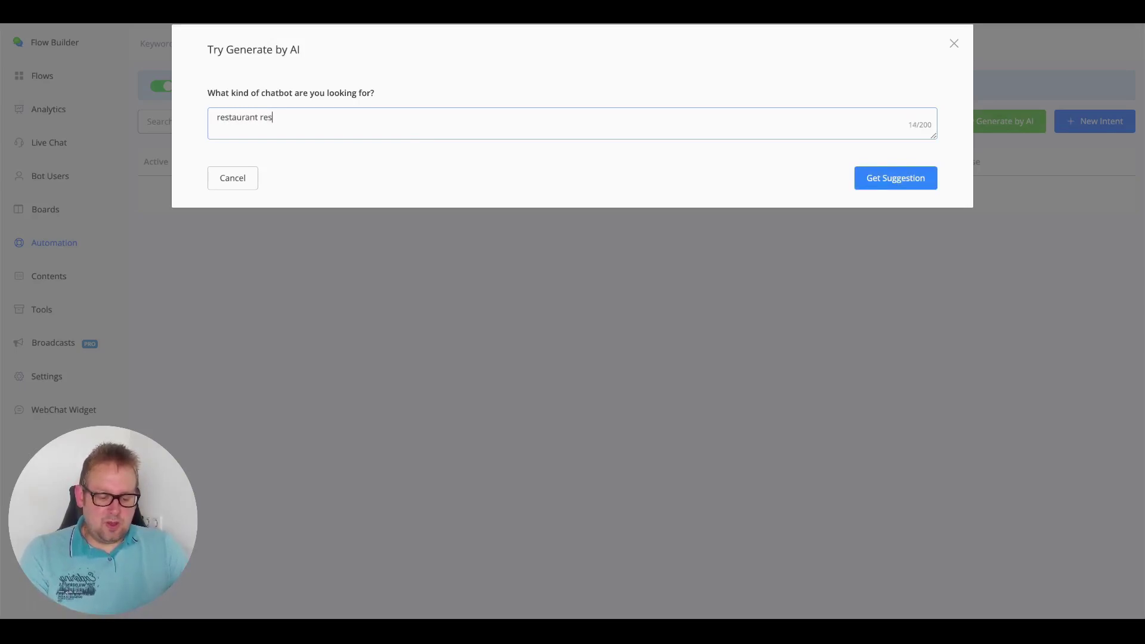
text(ervations)
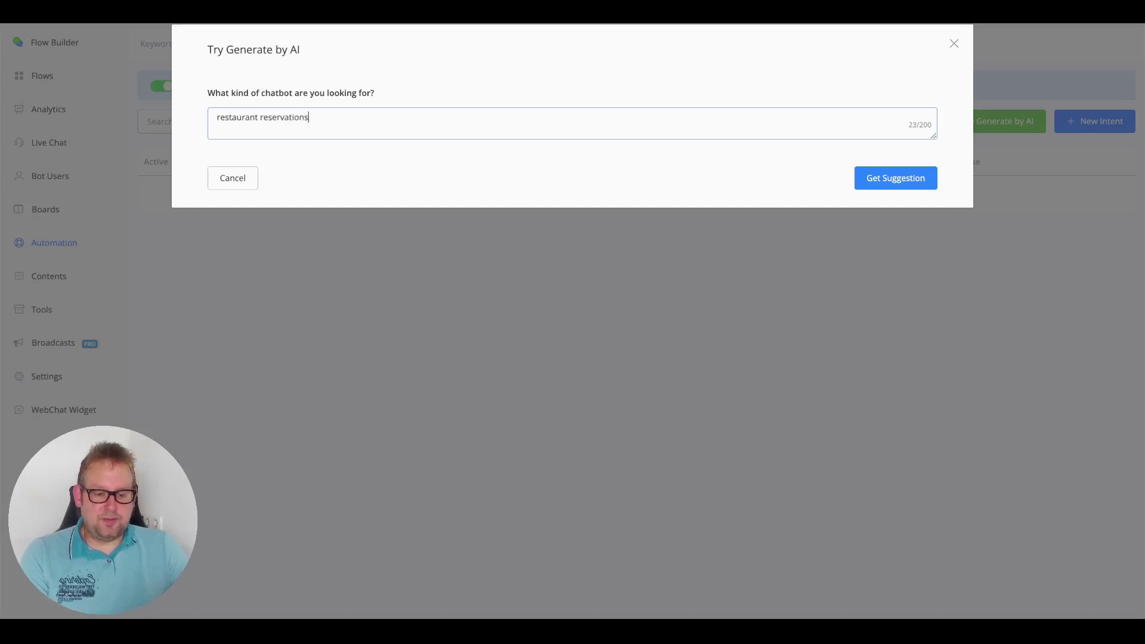
- Create AI-suggested intents reserve_table, cancel_reservation, modify_reservation, get_reservation_details and get_available_tables
click(912, 189)
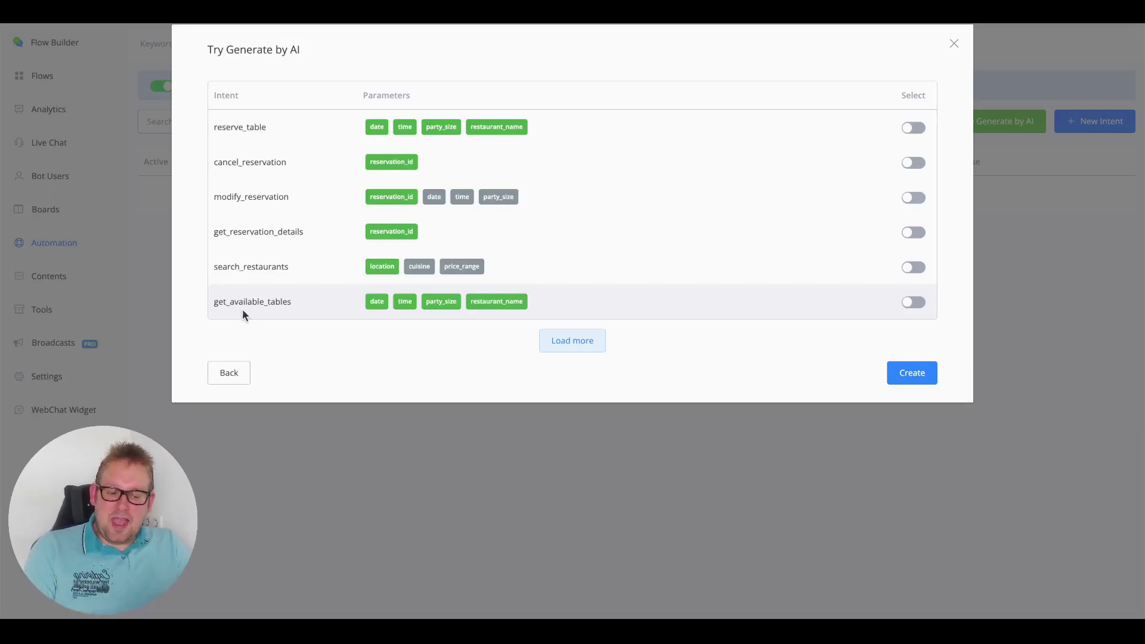
click(590, 340)
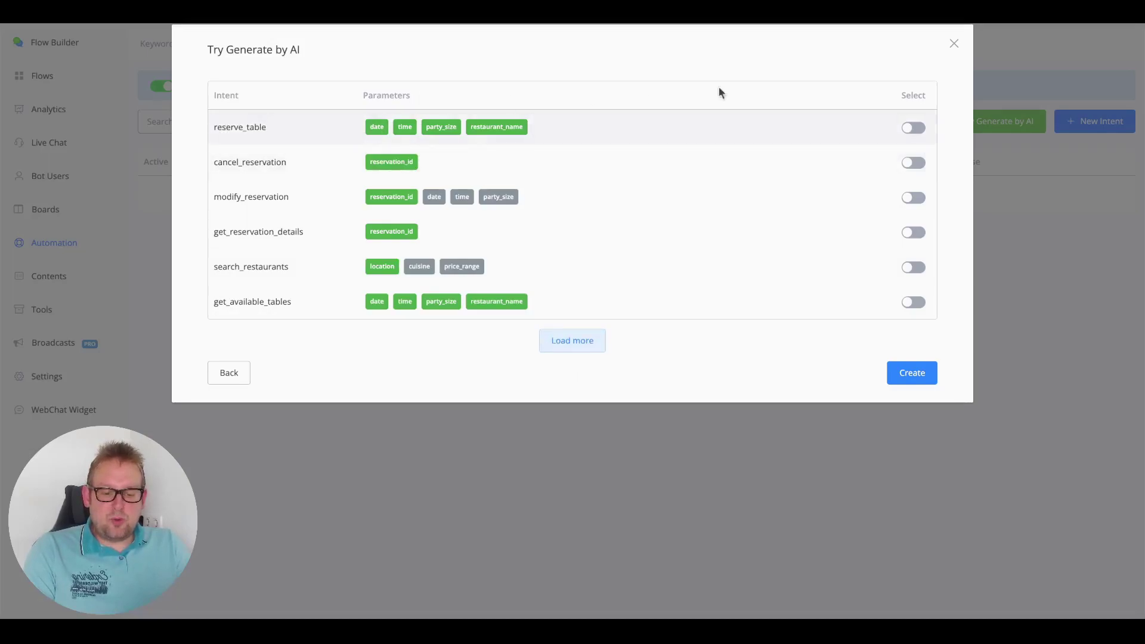
click(912, 128)
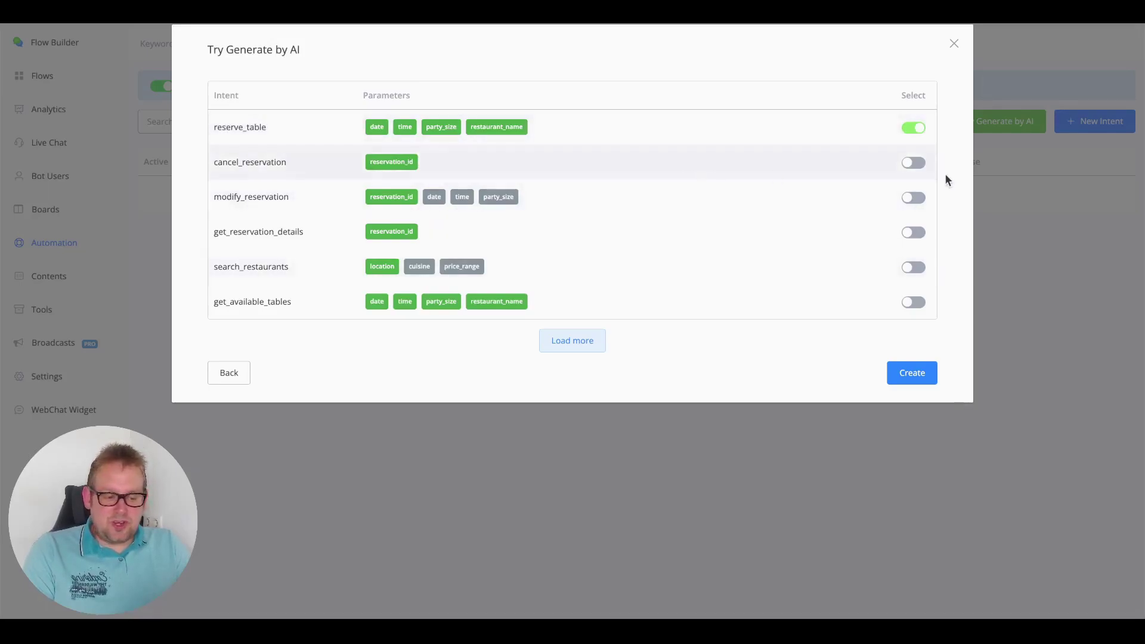
click(914, 163)
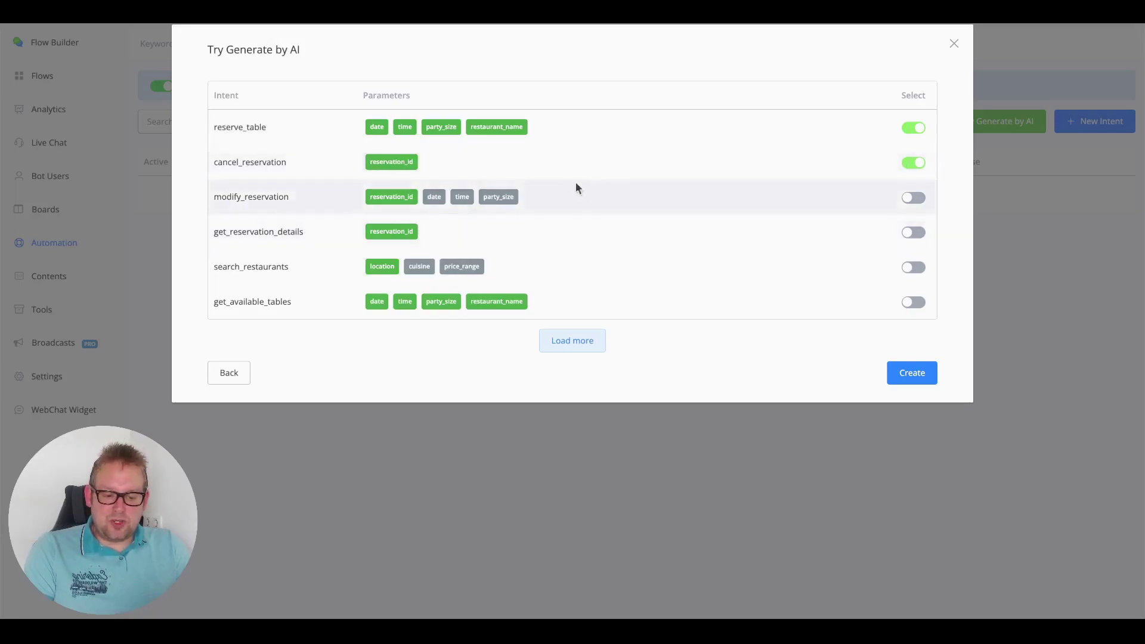
click(914, 198)
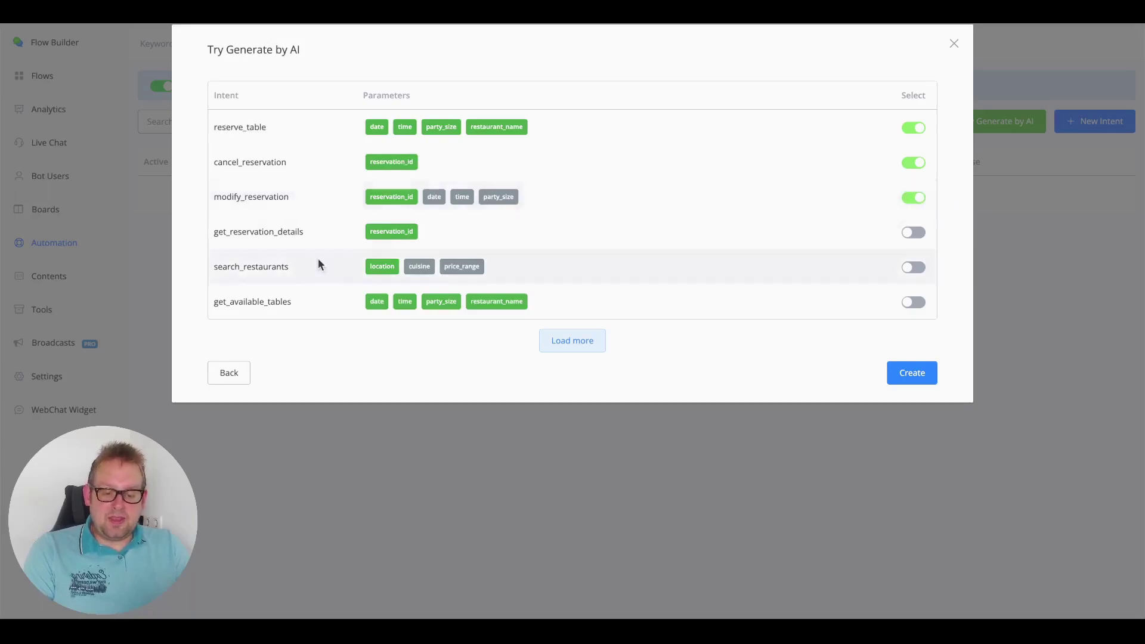
click(915, 235)
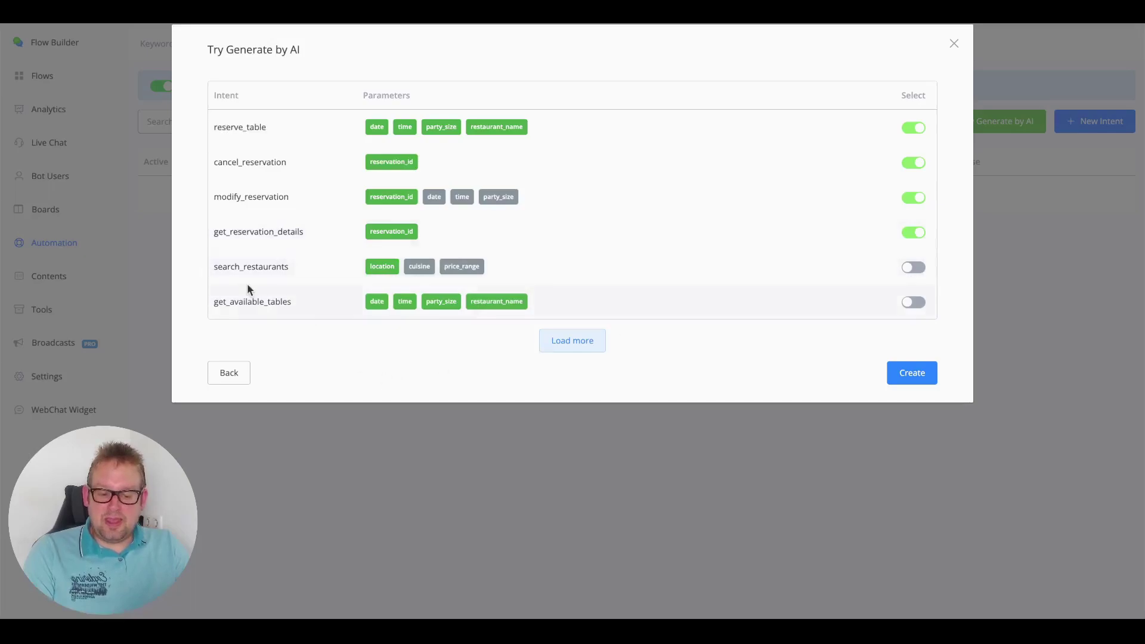
click(912, 303)
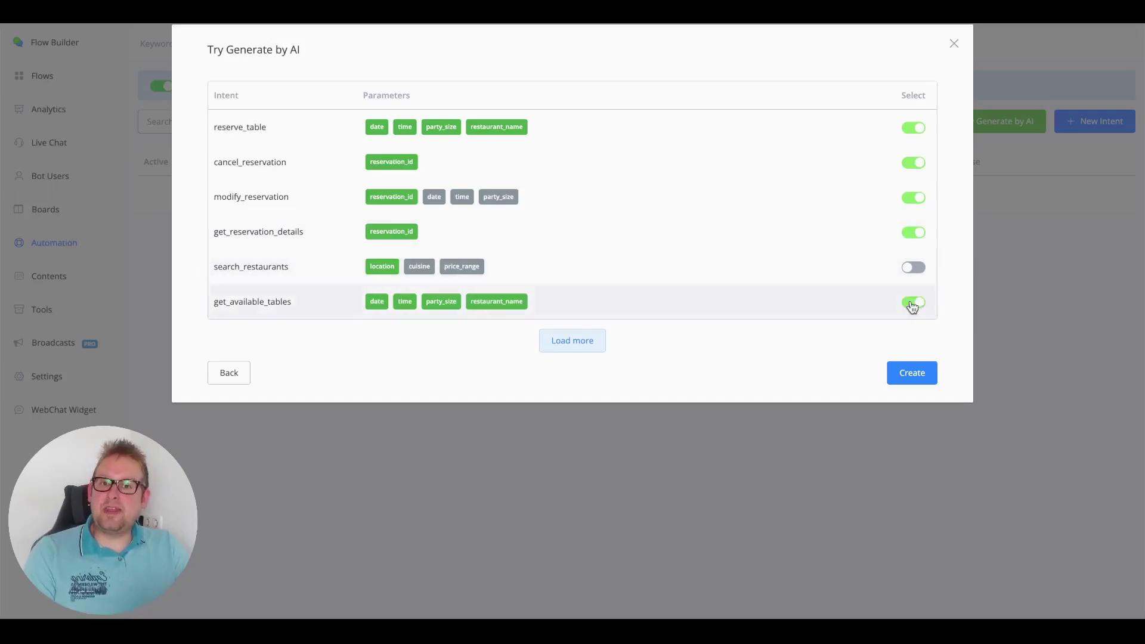
click(917, 378)
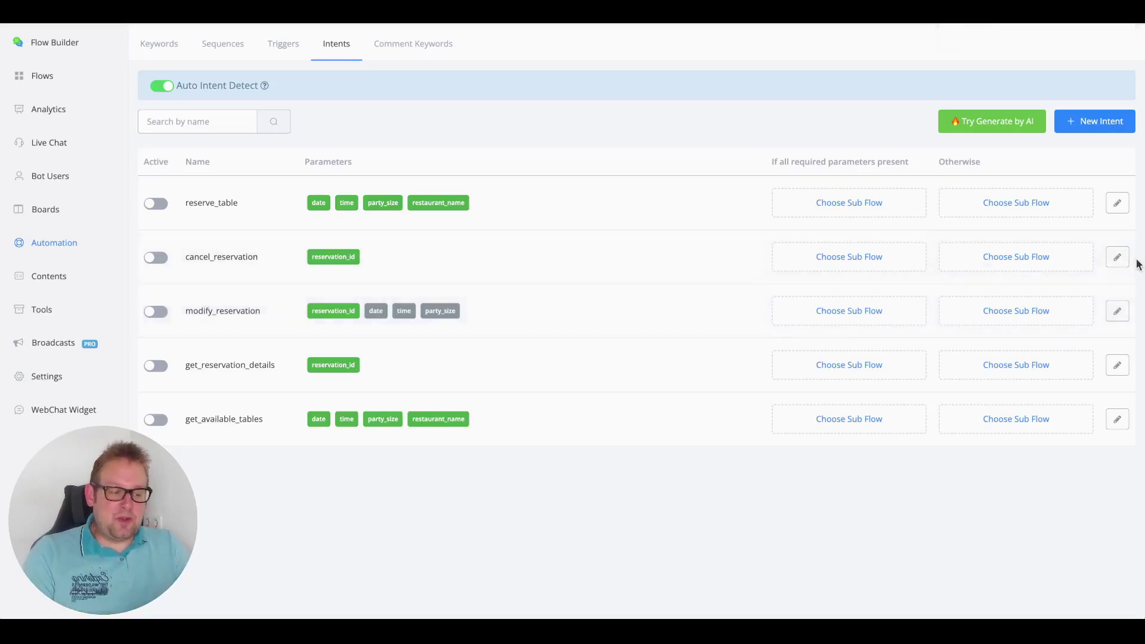
click(1112, 202)
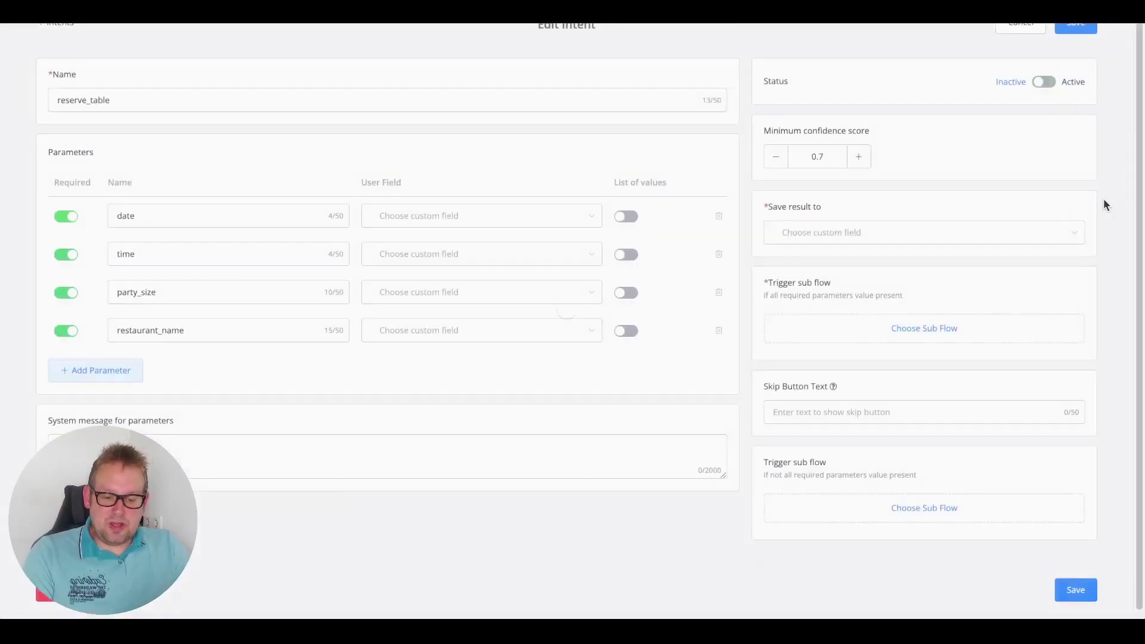
click(290, 462)
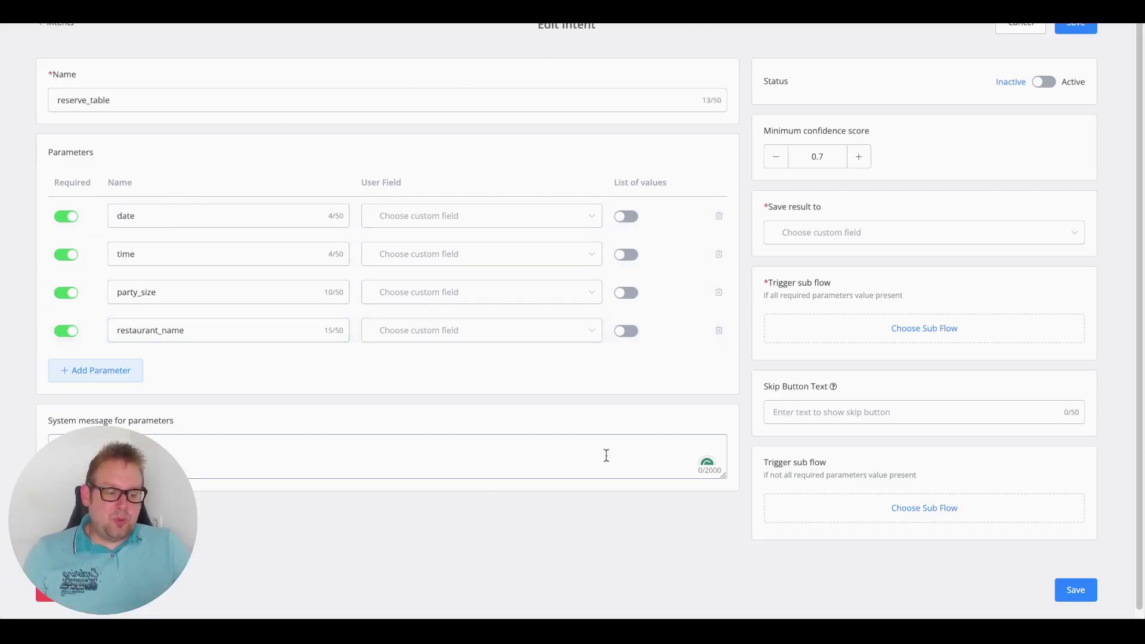
click(895, 233)
text(rese)
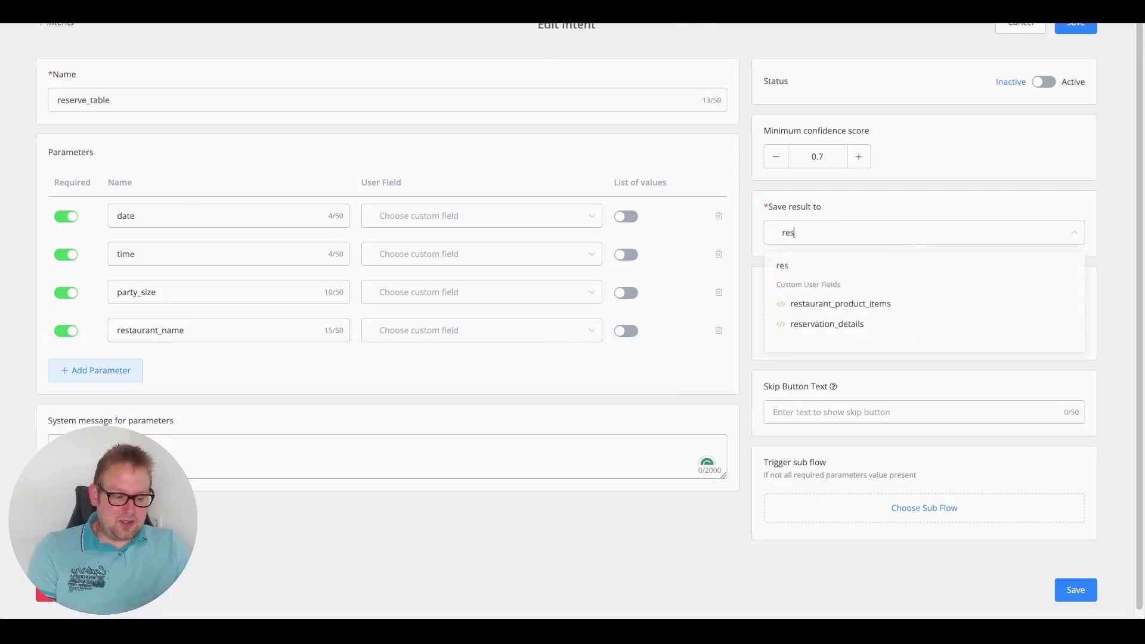
click(862, 310)
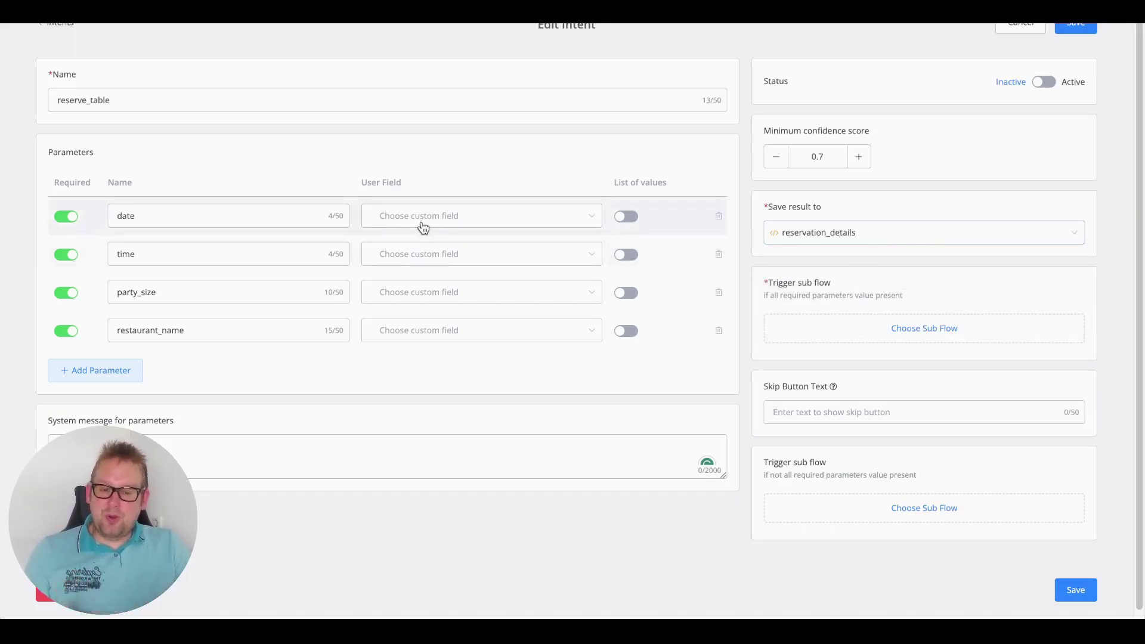
click(1033, 24)
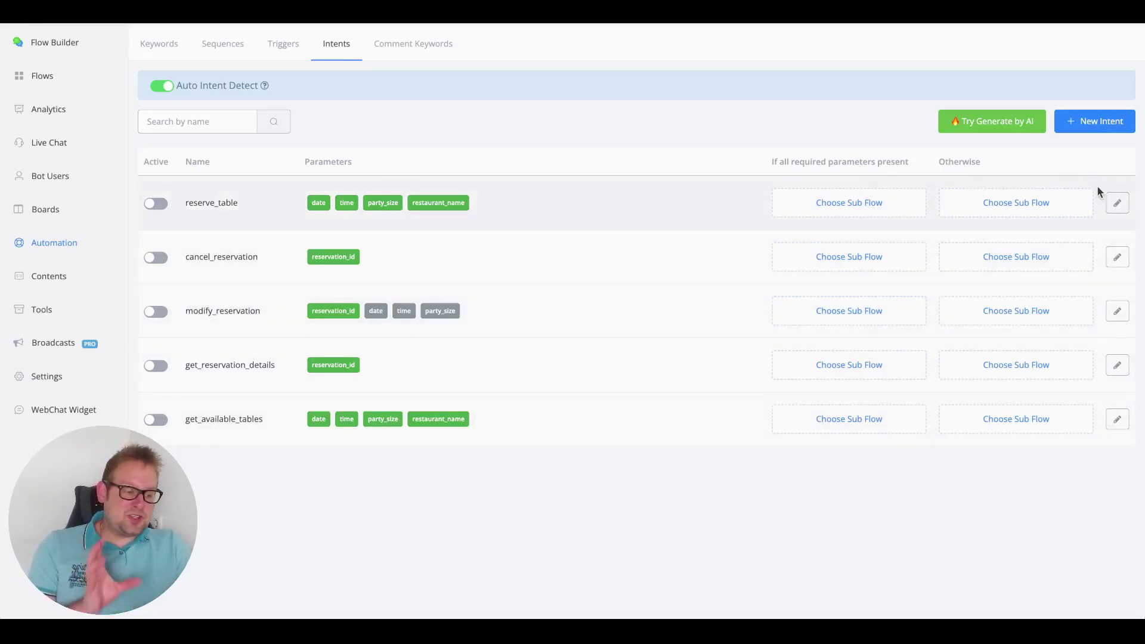
- Open the reserve_table intent's edit form and scroll through its parameters
click(1117, 203)
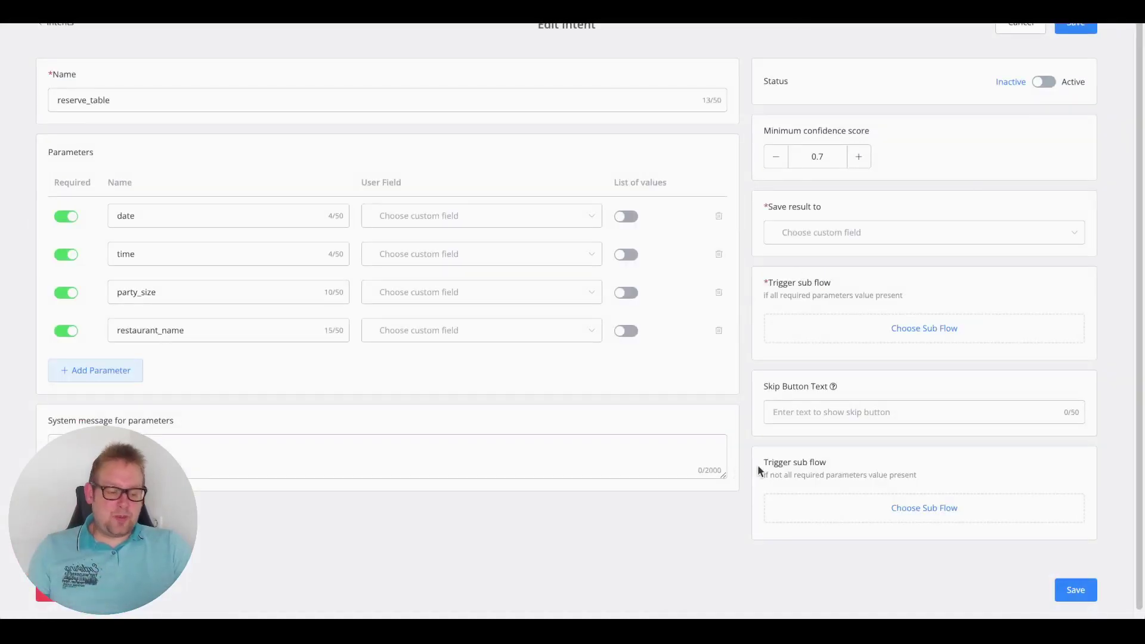
scroll(818, 464, down, 1)
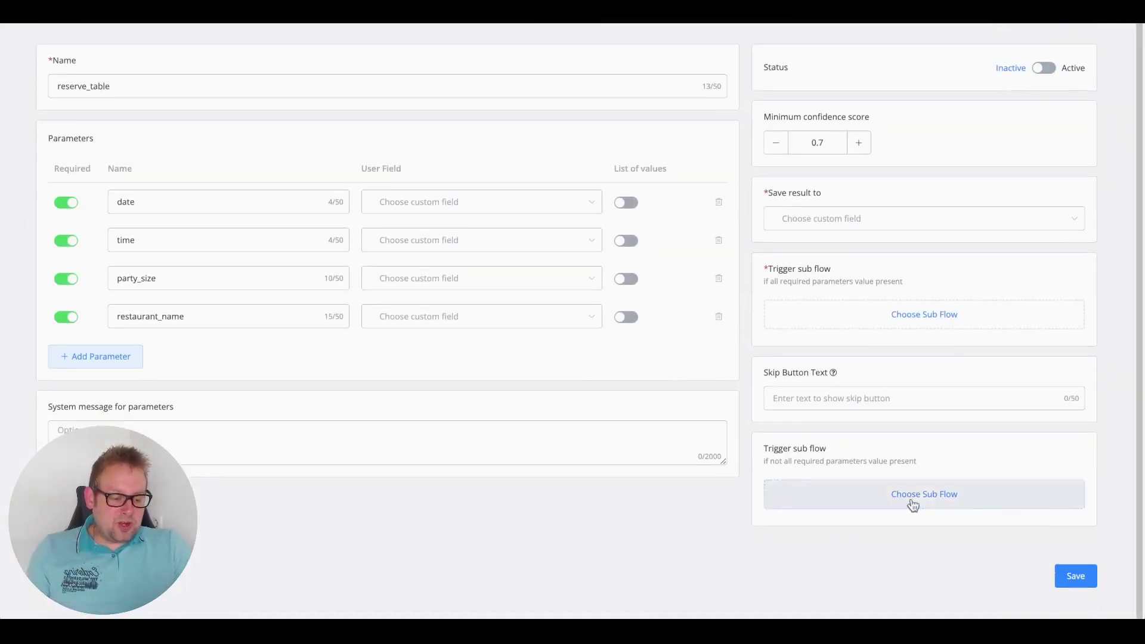